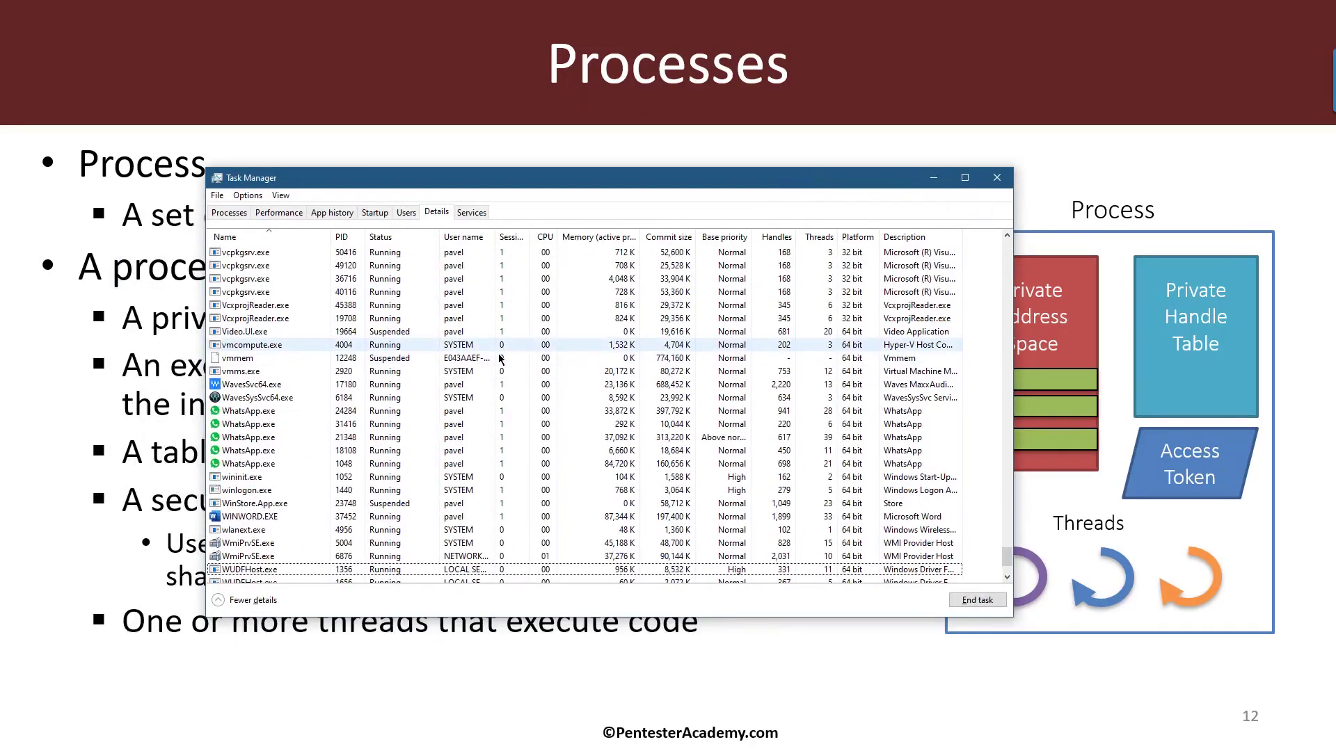
pyautogui.scroll(-1, 500, 358)
pyautogui.scroll(2, 499, 358)
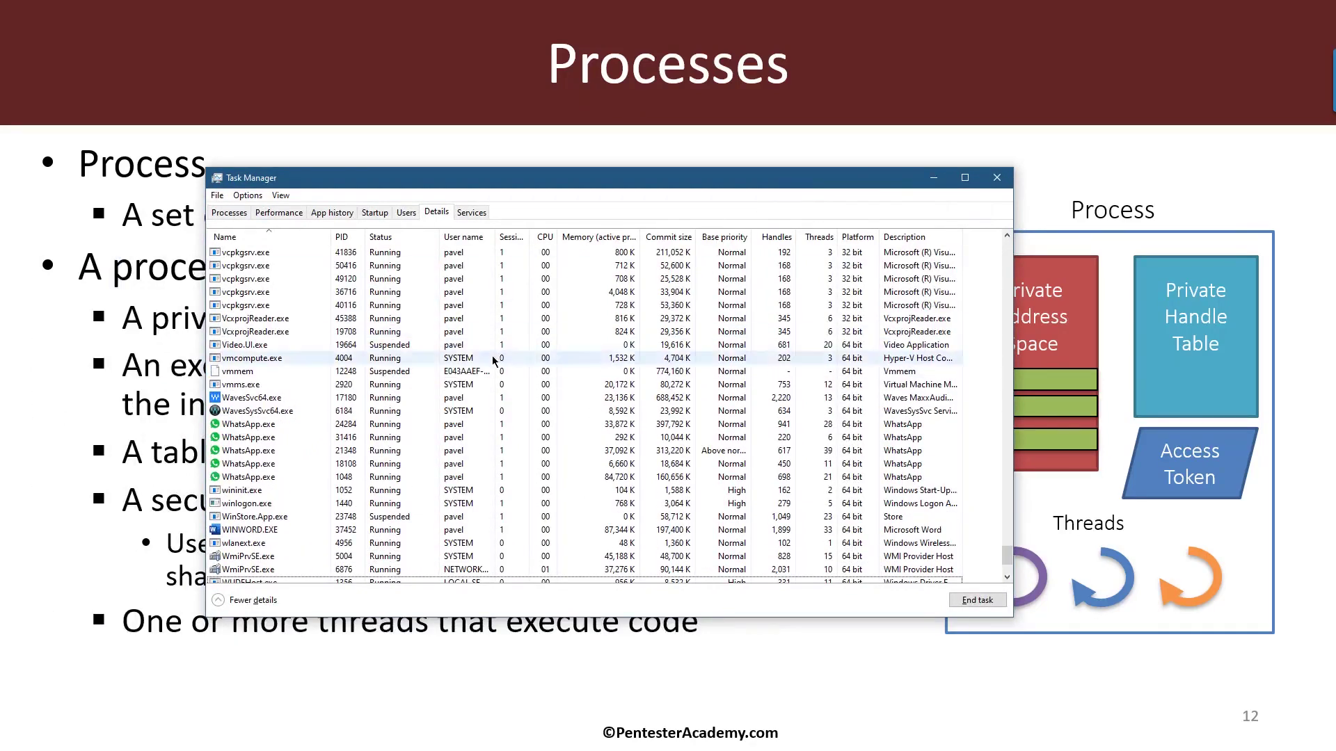
pyautogui.click(229, 212)
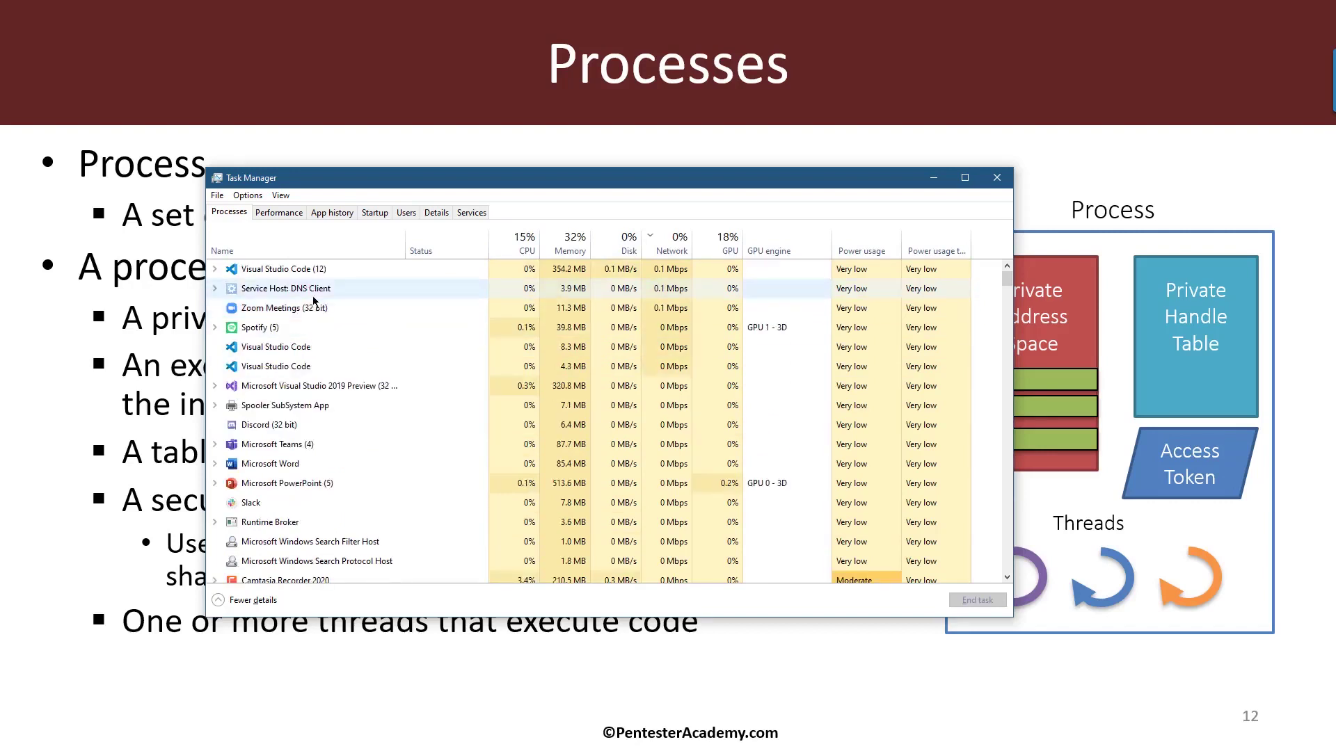
# Return to the Details process list and scroll it back to the top.
pyautogui.click(437, 212)
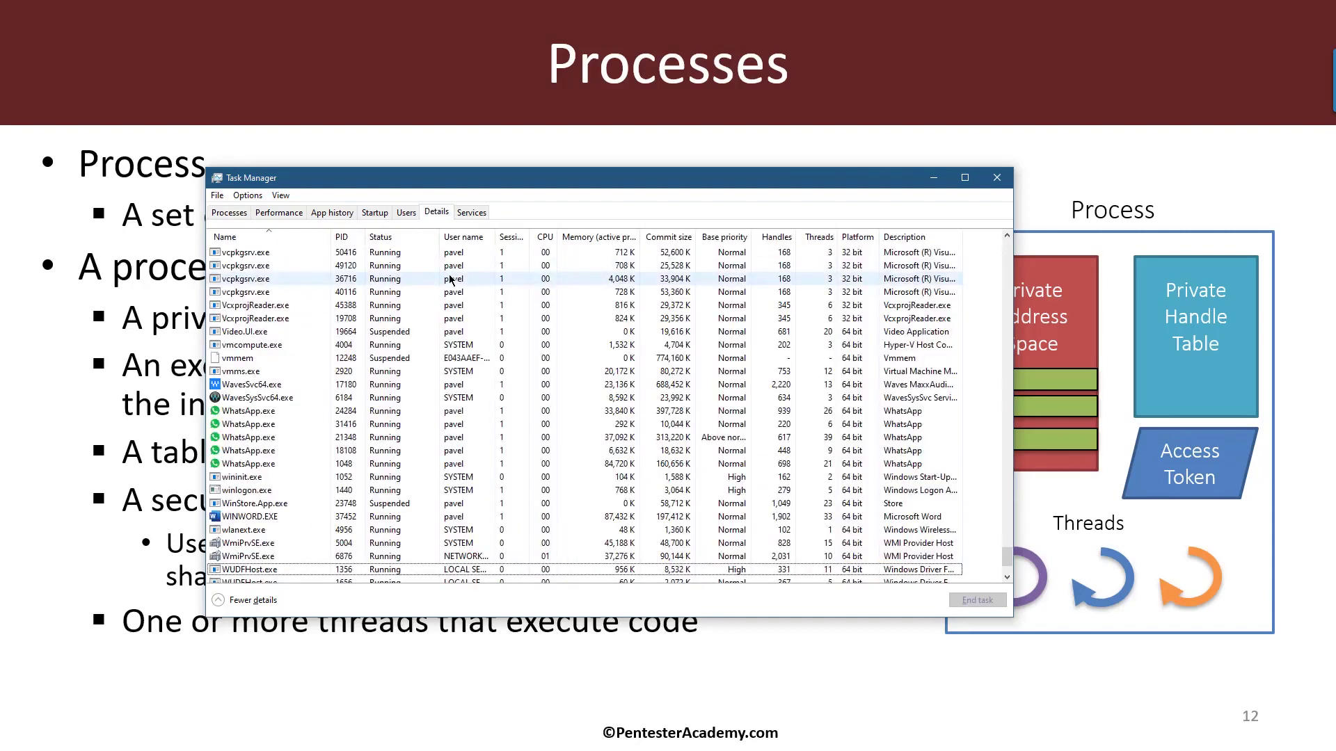
pyautogui.scroll(5, 400, 311)
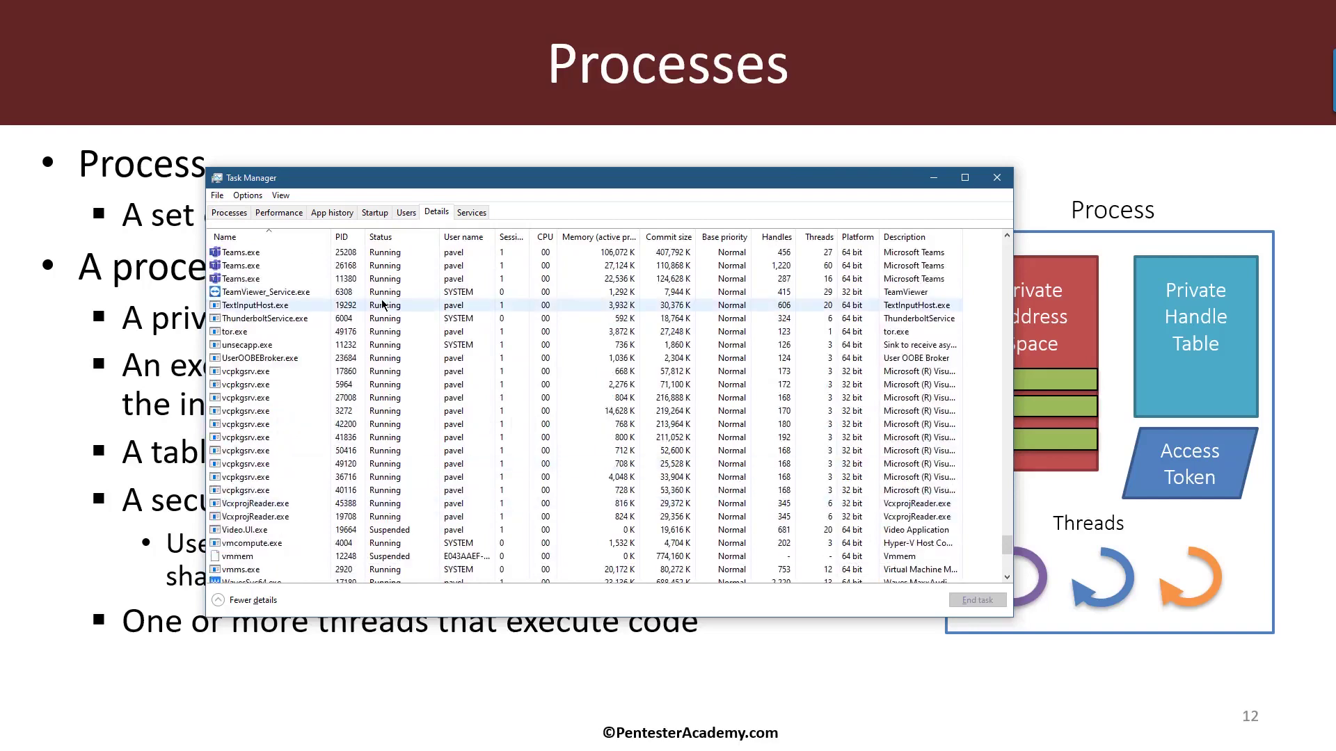
pyautogui.scroll(10, 398, 311)
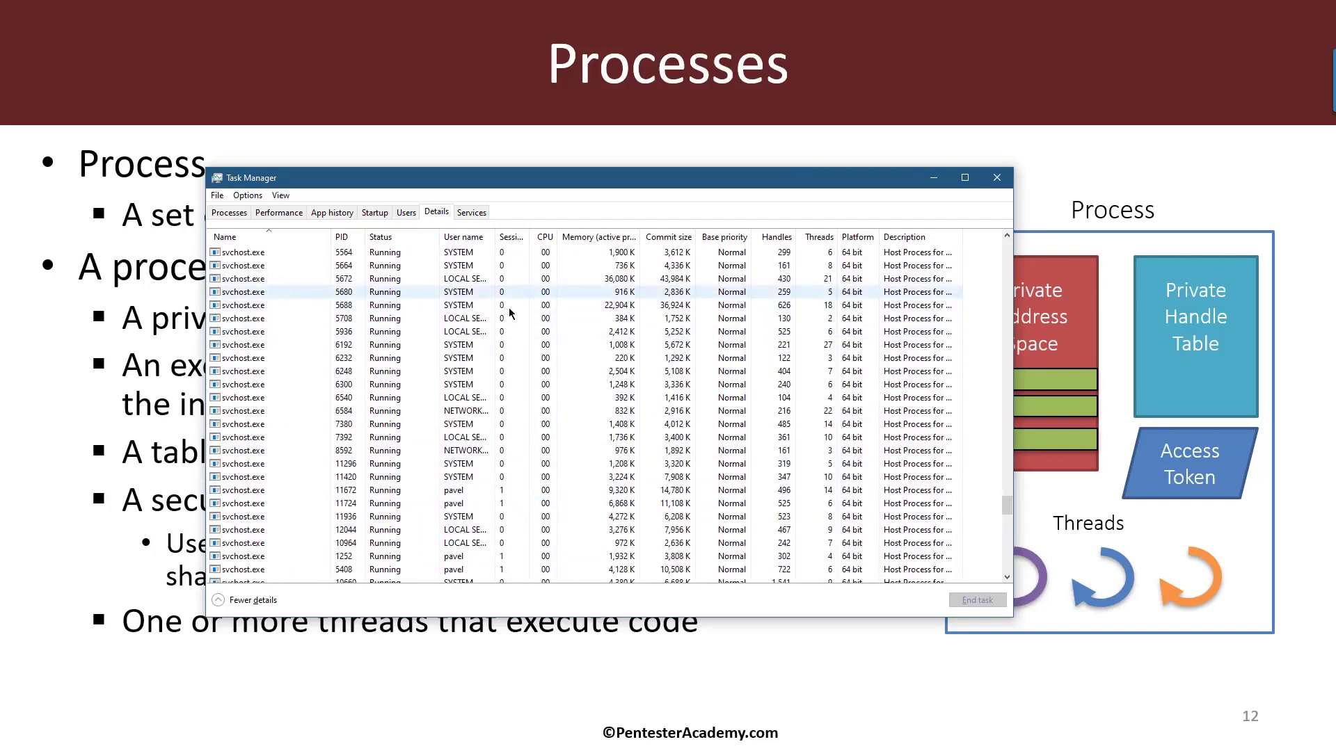
pyautogui.moveTo(1007, 506); pyautogui.dragTo(1006, 249)
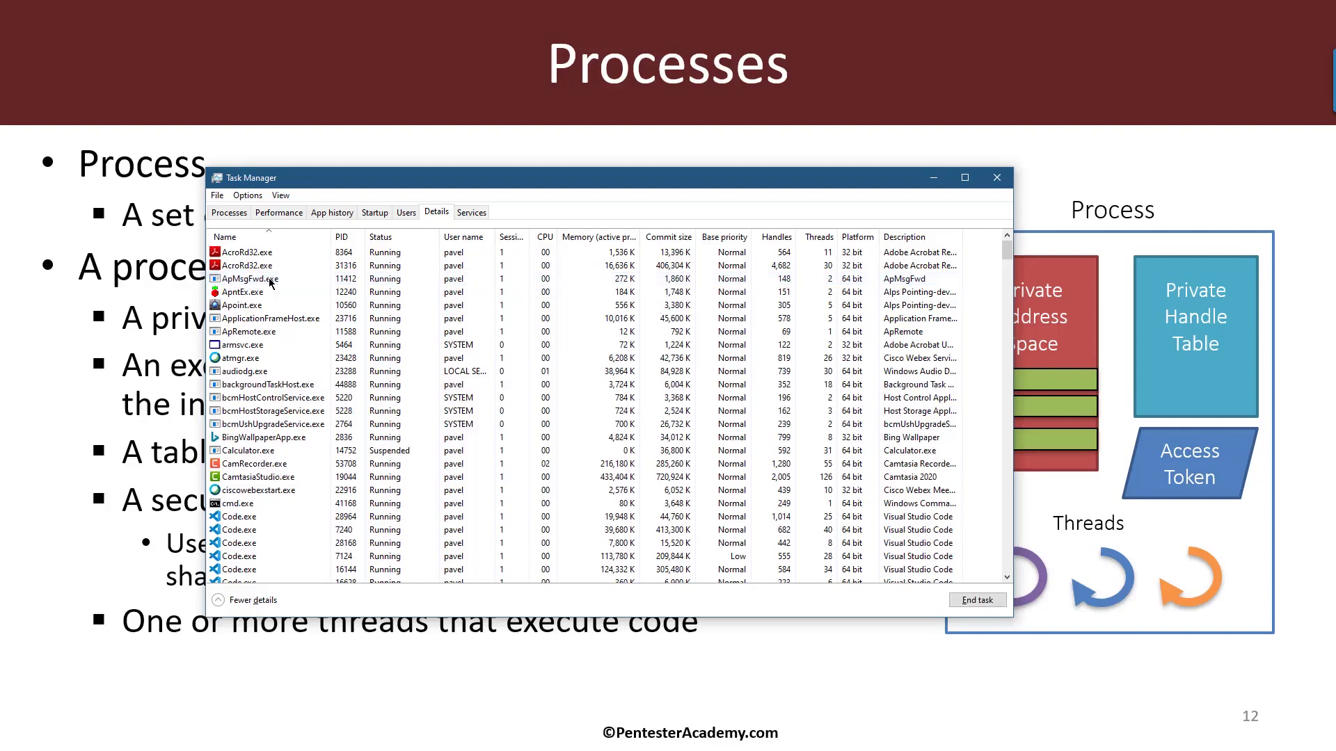
# Sort the processes by PID and select the Secure System and Registry entries.
pyautogui.click(345, 238)
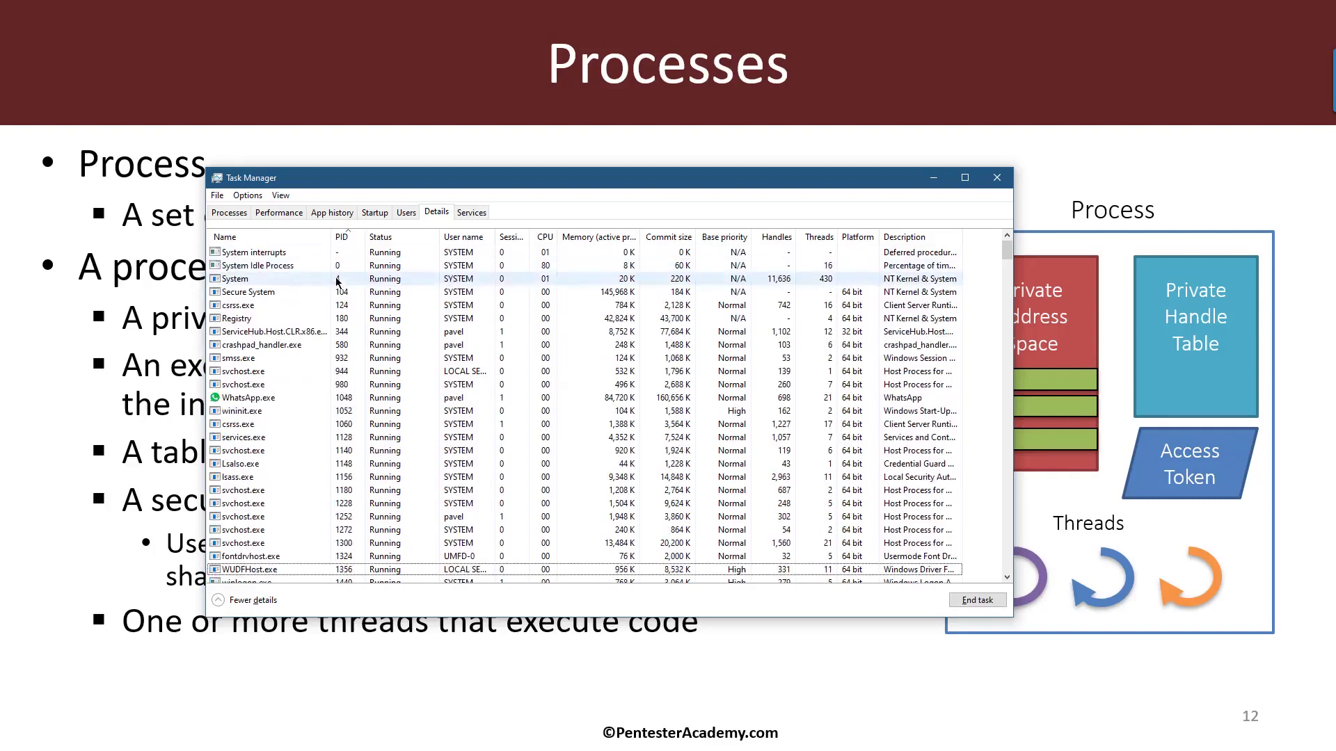
pyautogui.click(263, 293)
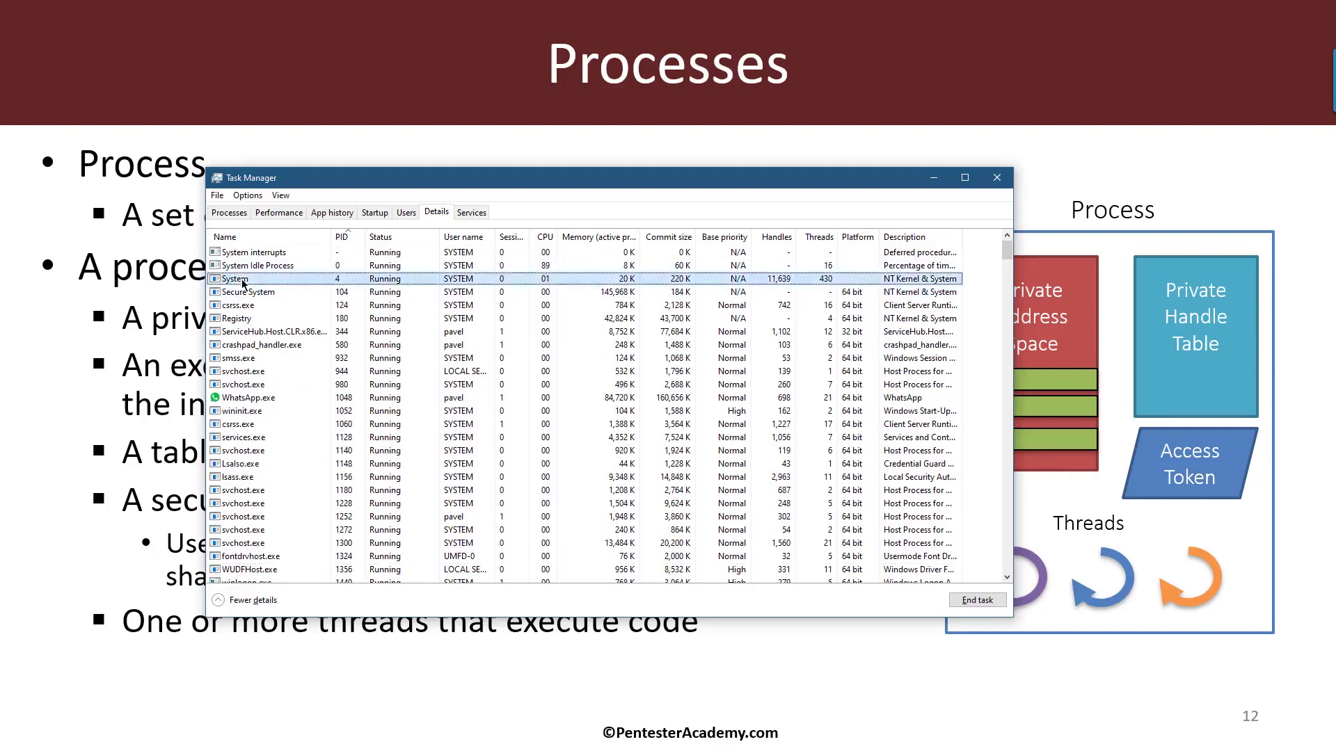
pyautogui.click(259, 316)
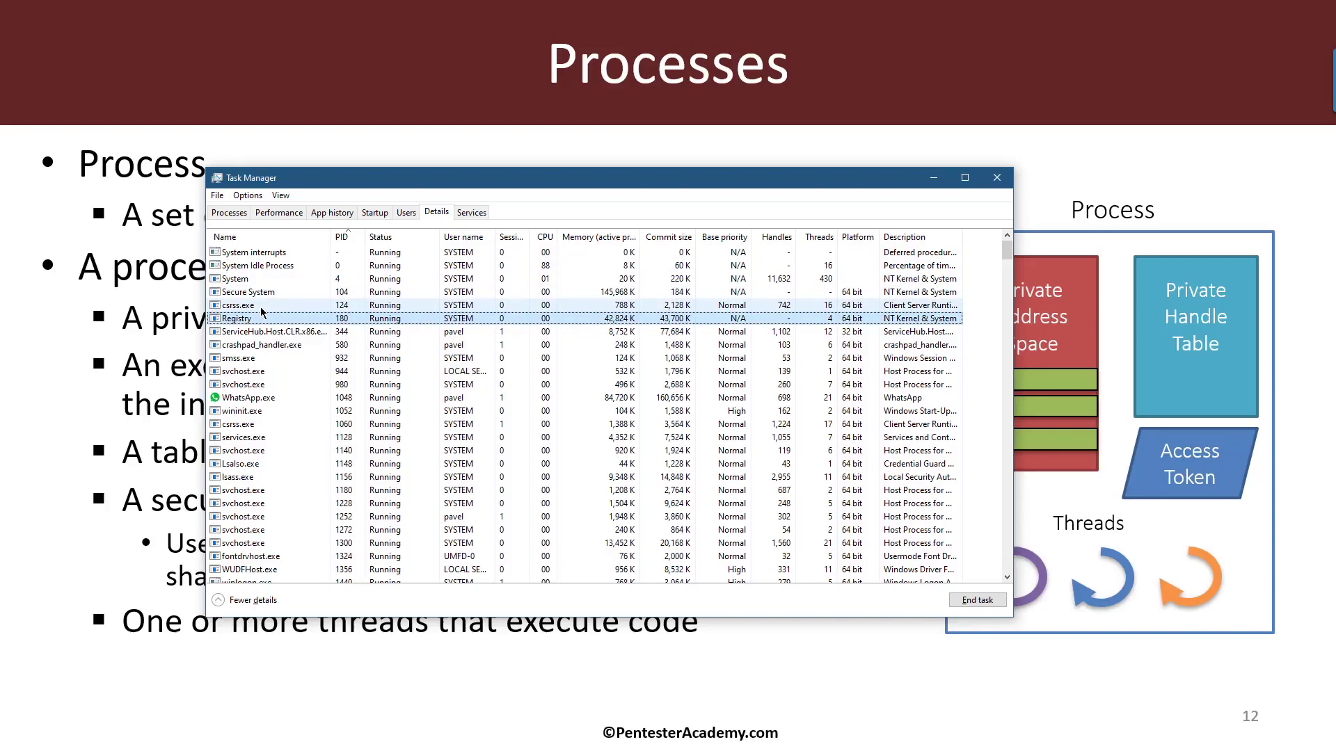
# Re-sort the Details list alphabetically by Name and scroll to the top.
pyautogui.click(265, 240)
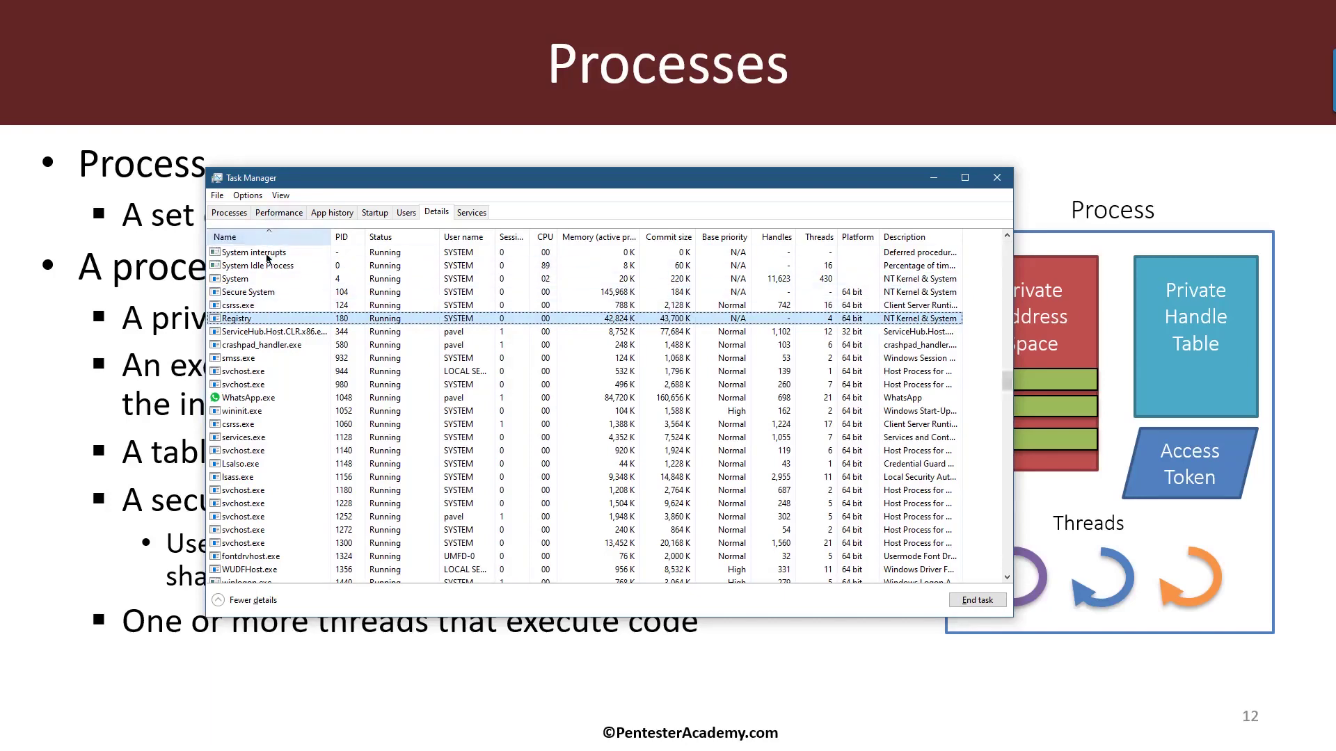
pyautogui.scroll(1, 275, 295)
pyautogui.scroll(2, 275, 306)
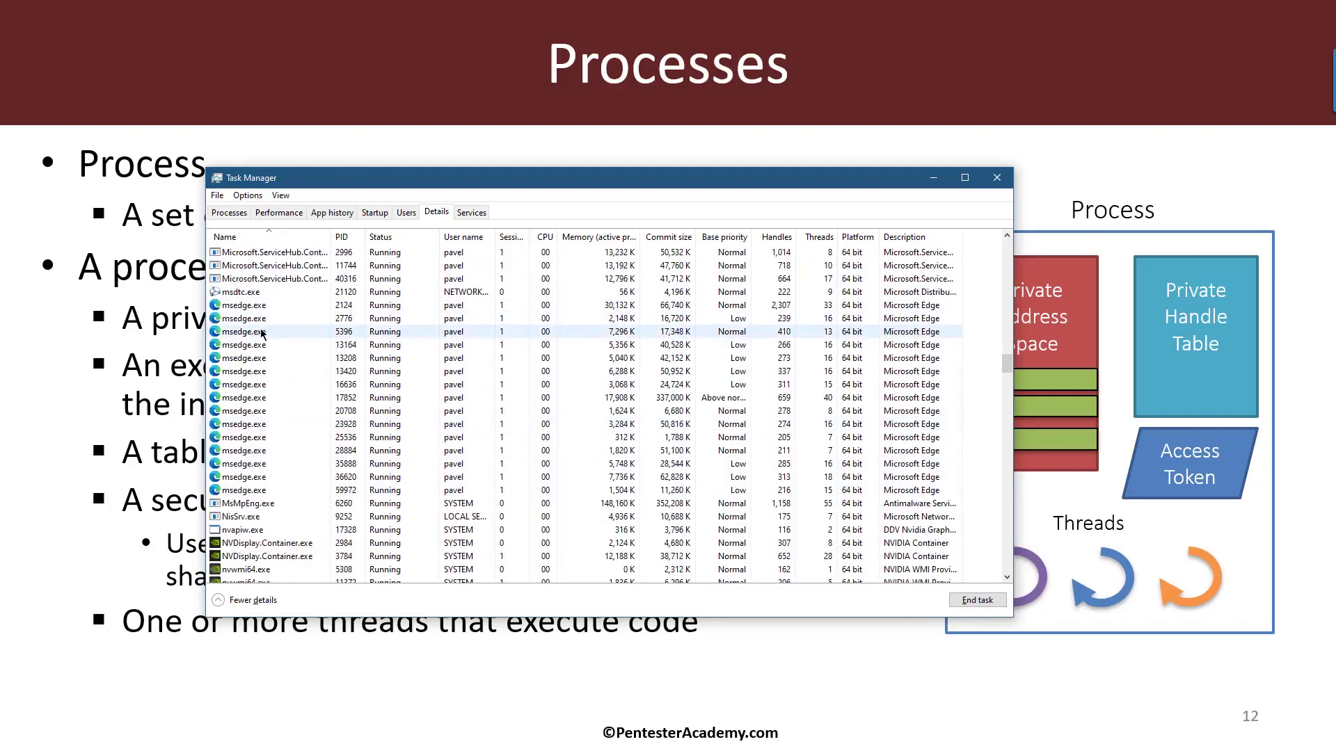
# Step through the msedge.exe processes (PIDs 5396, 2776, 13208), then switch to Calculator.
pyautogui.click(262, 332)
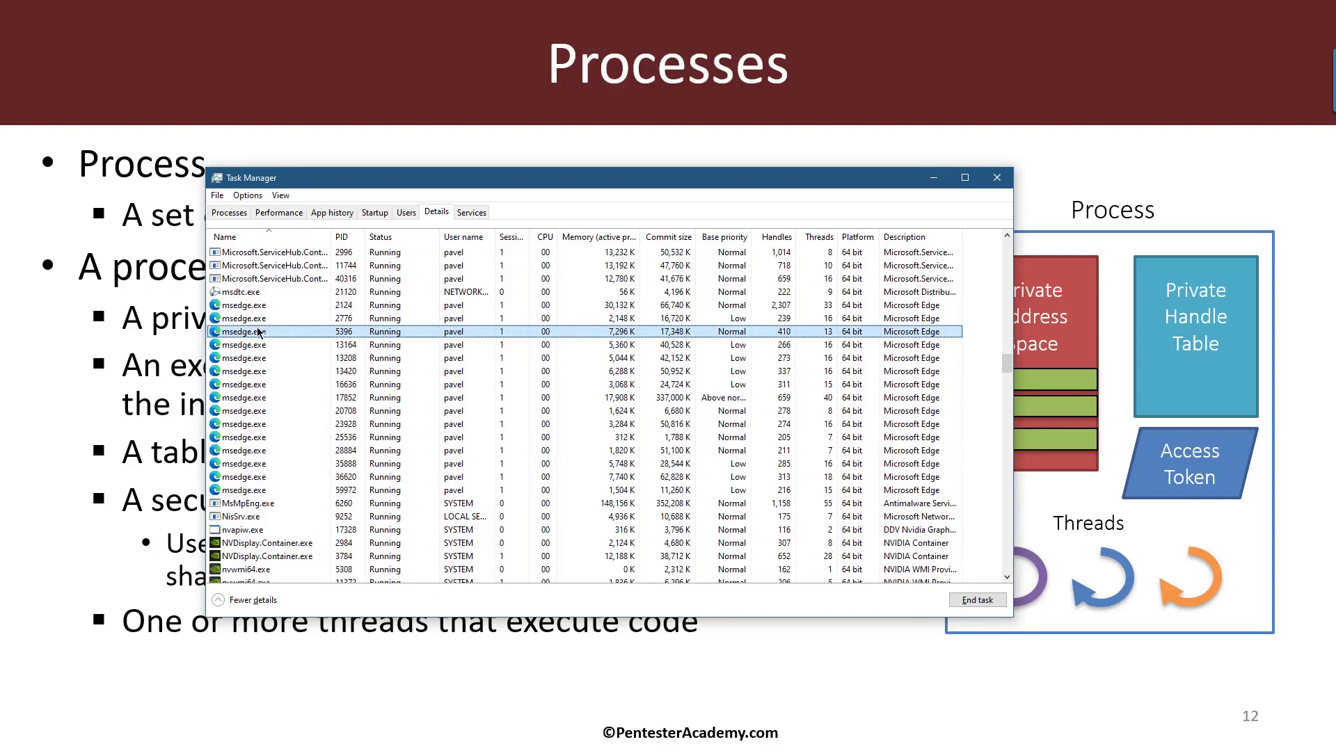
pyautogui.click(255, 319)
pyautogui.press('Down')
pyautogui.press('Down')
pyautogui.press('Down')
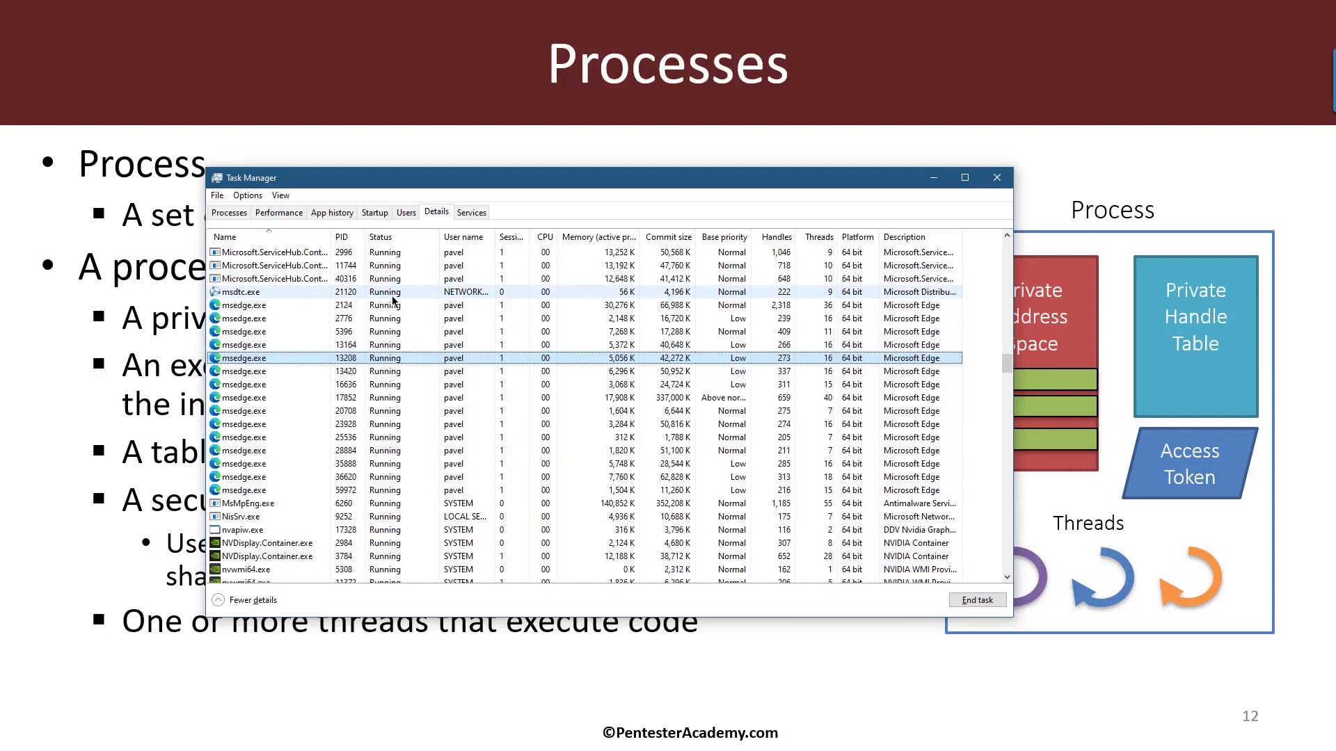
pyautogui.hotkey('alt', 'Tab')
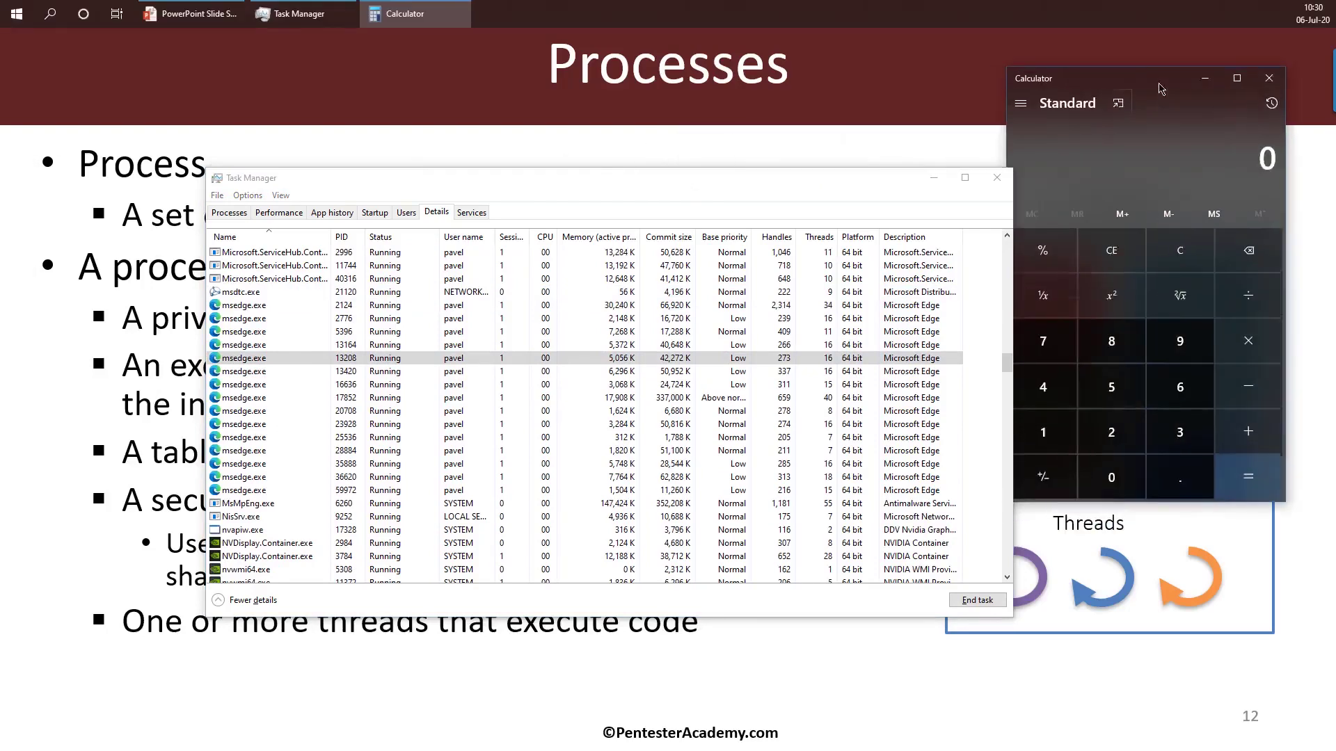
# Move Task Manager up-left and locate Calculator.exe in the Details list, starting from msdtc.exe.
pyautogui.moveTo(868, 181); pyautogui.dragTo(821, 156)
pyautogui.click(245, 269)
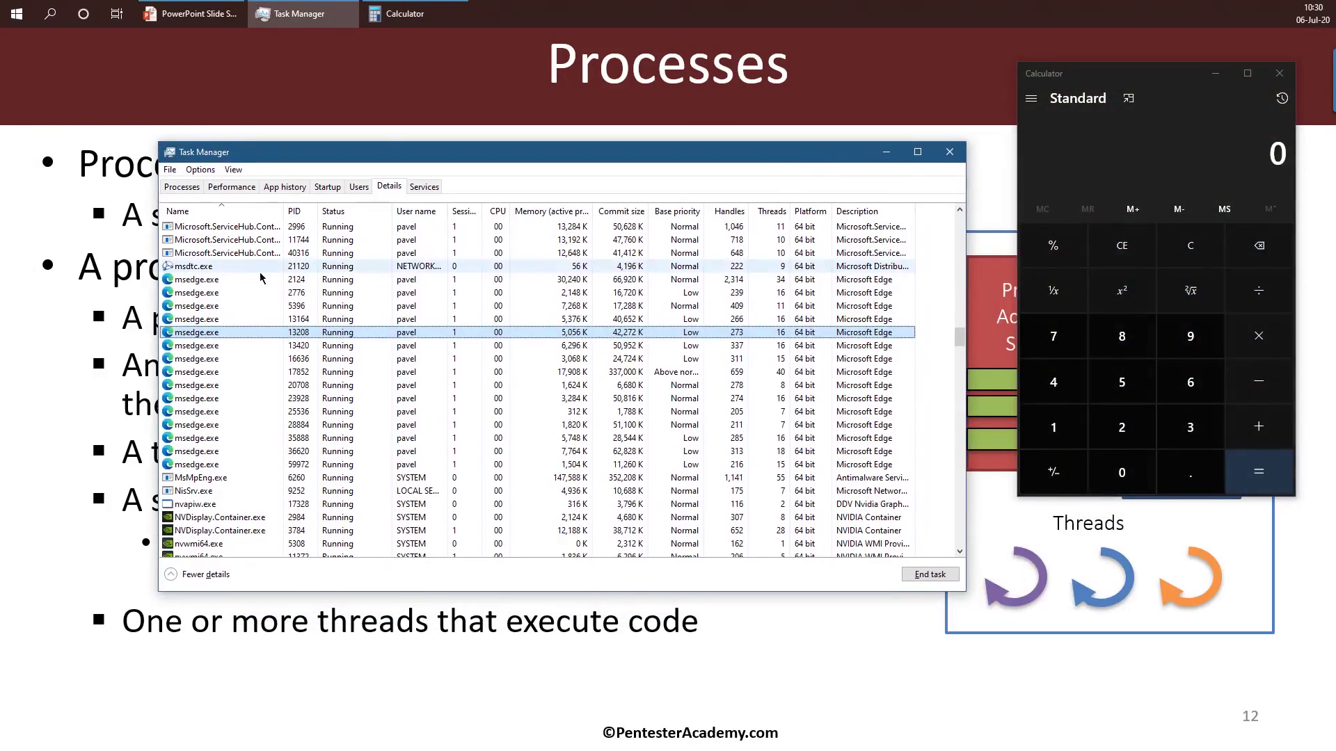
pyautogui.press('c')
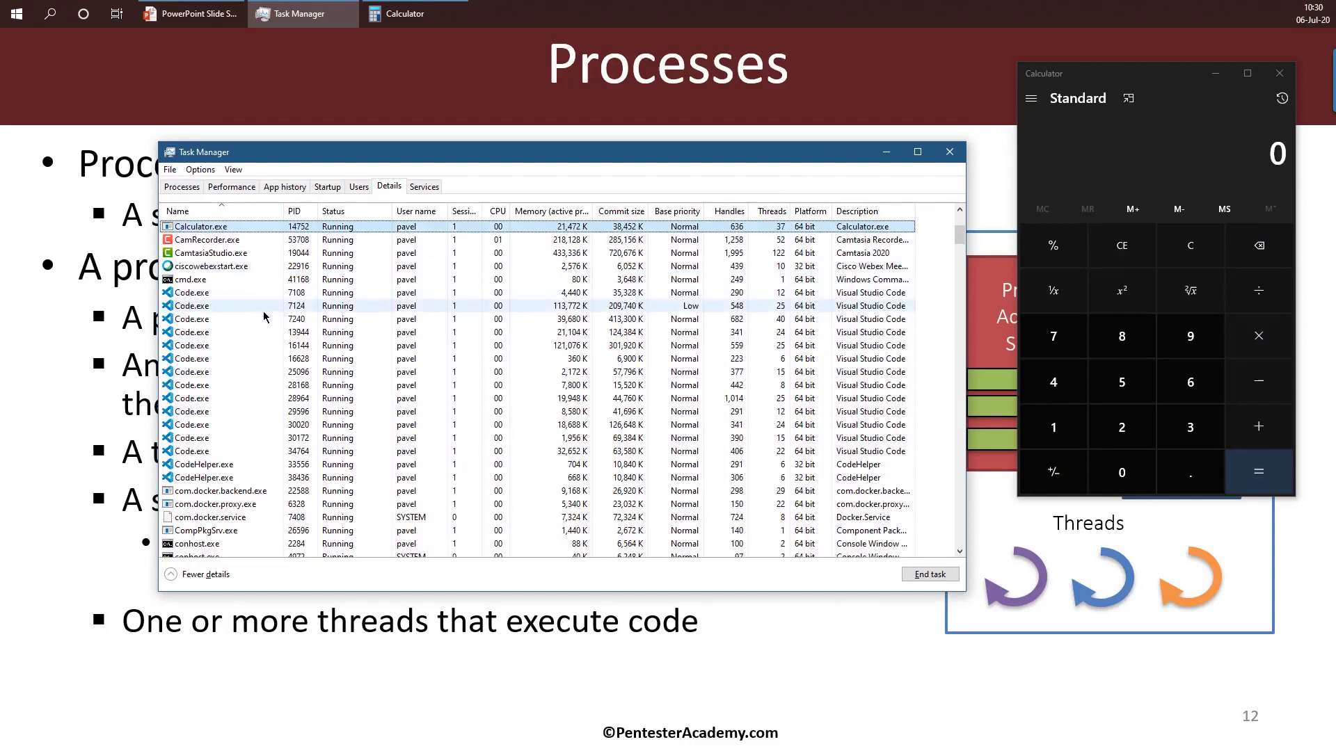
pyautogui.scroll(1, 265, 317)
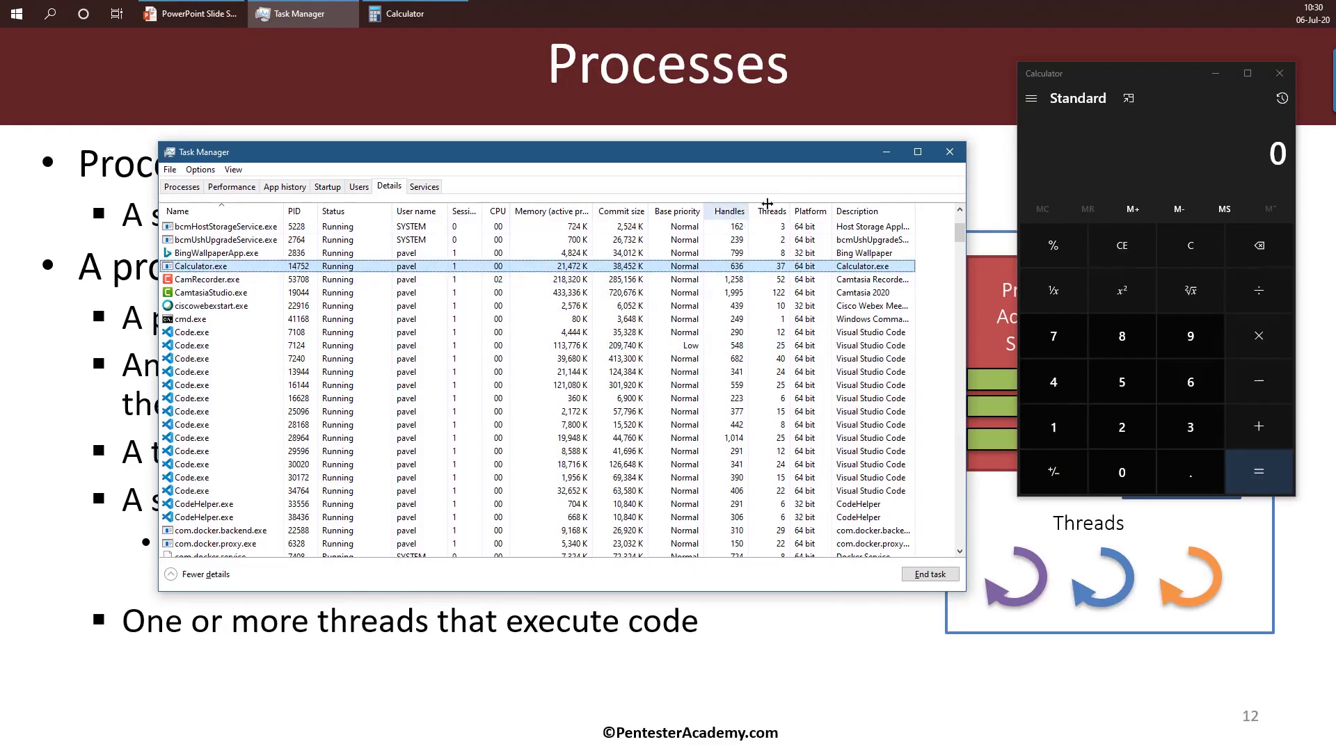
# Minimize Calculator to suspend it, restore it, then close the app.
pyautogui.click(1215, 73)
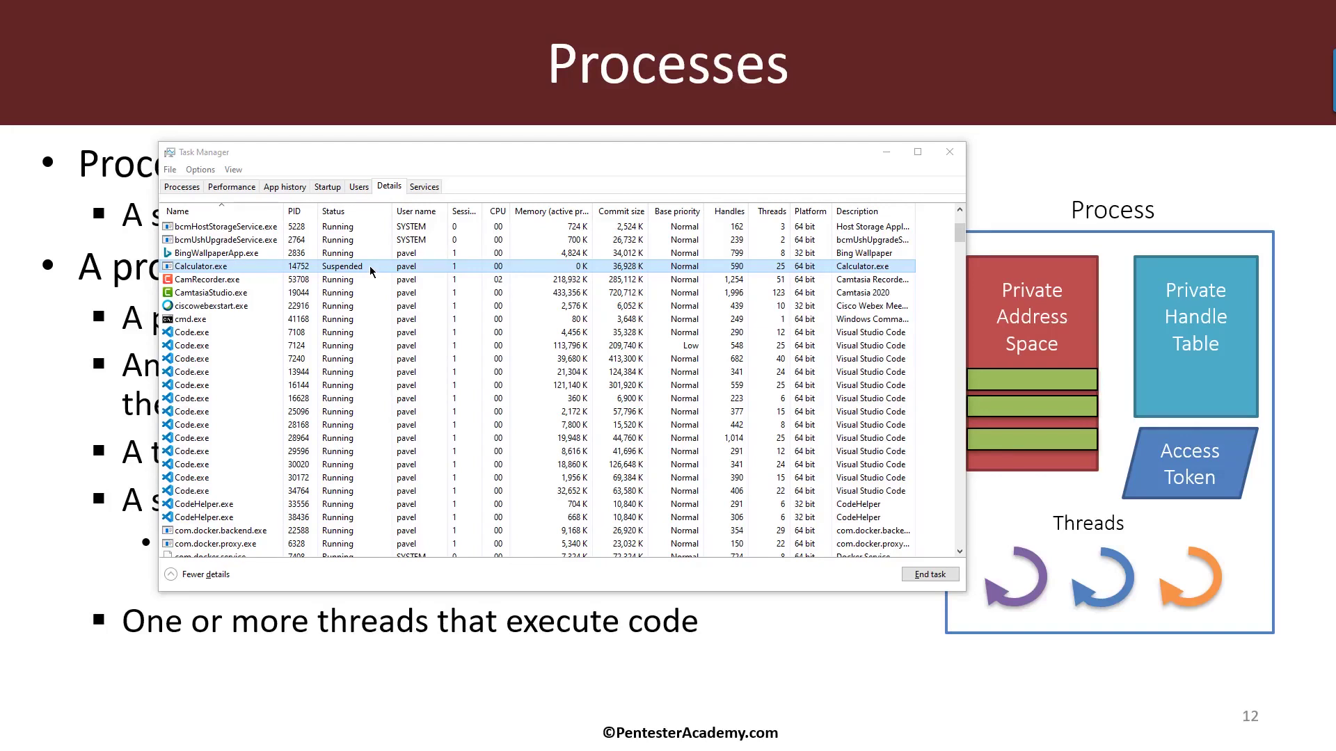
pyautogui.hotkey('alt', 'Tab')
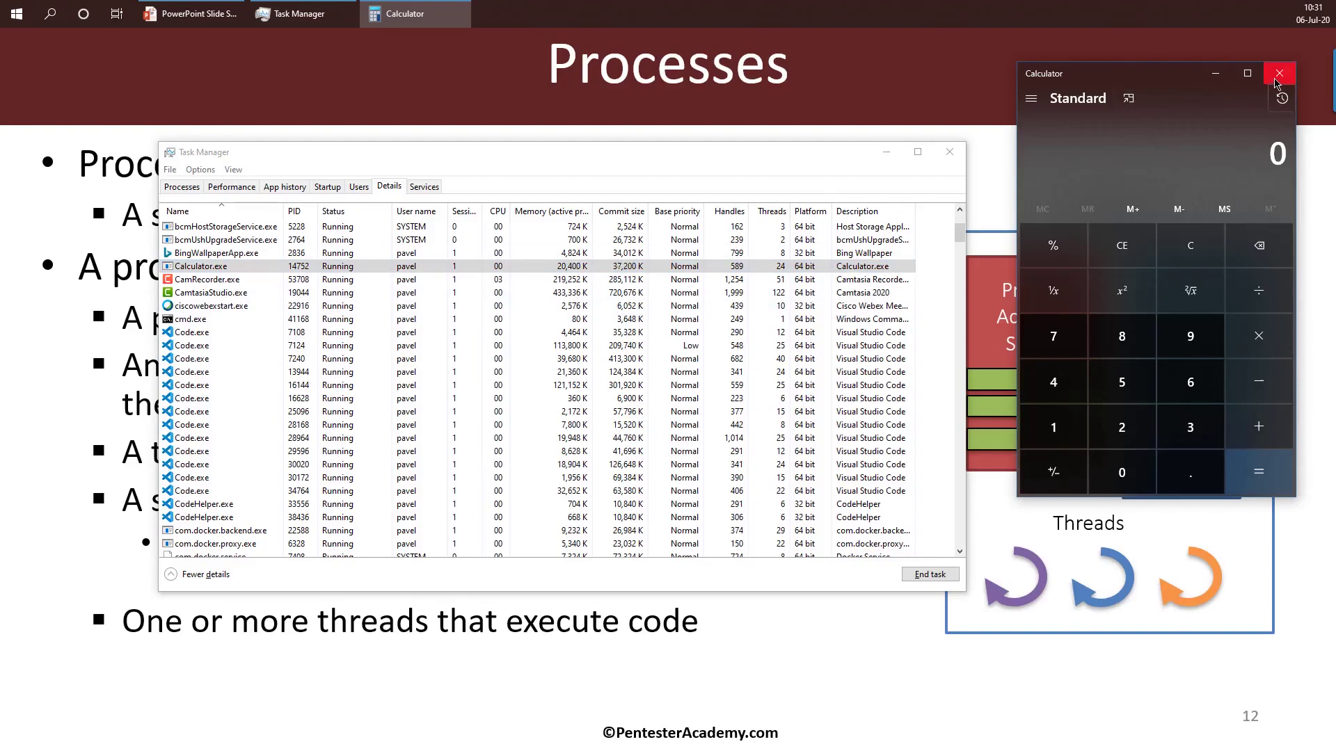
pyautogui.click(1277, 78)
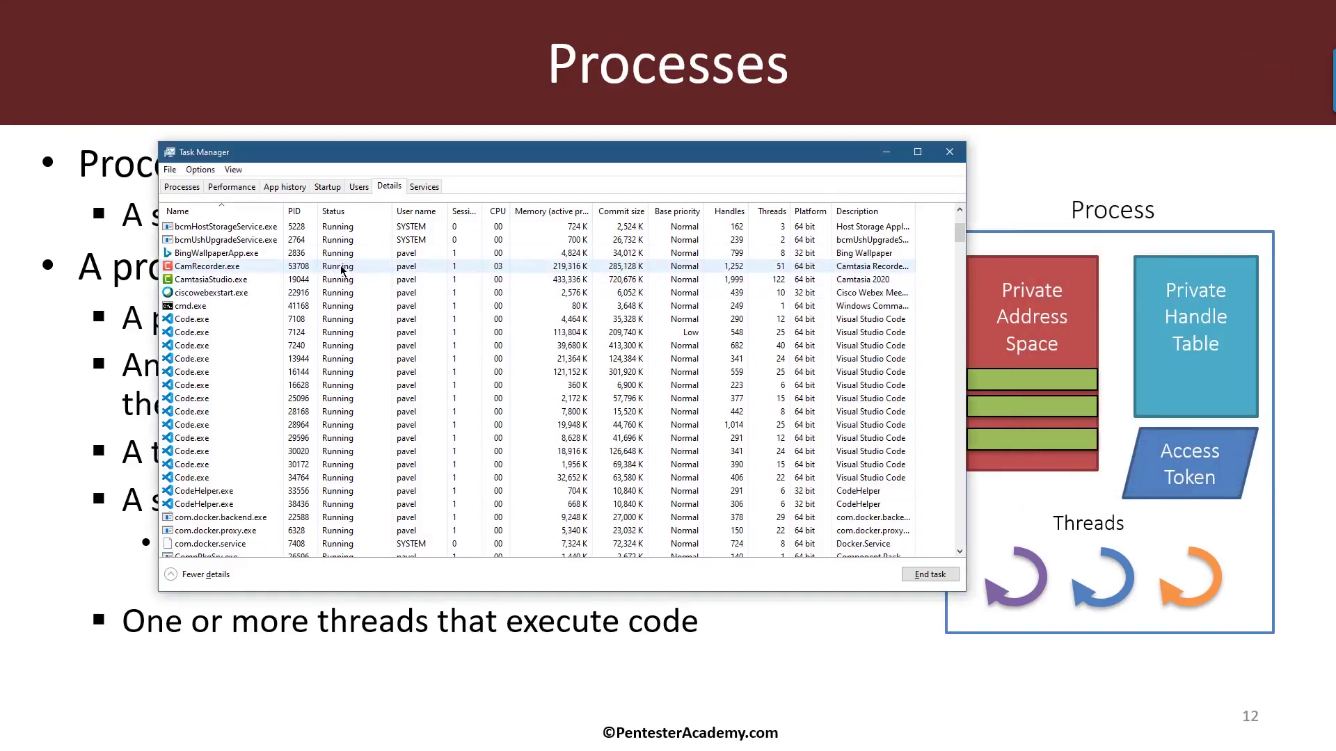
pyautogui.click(342, 269)
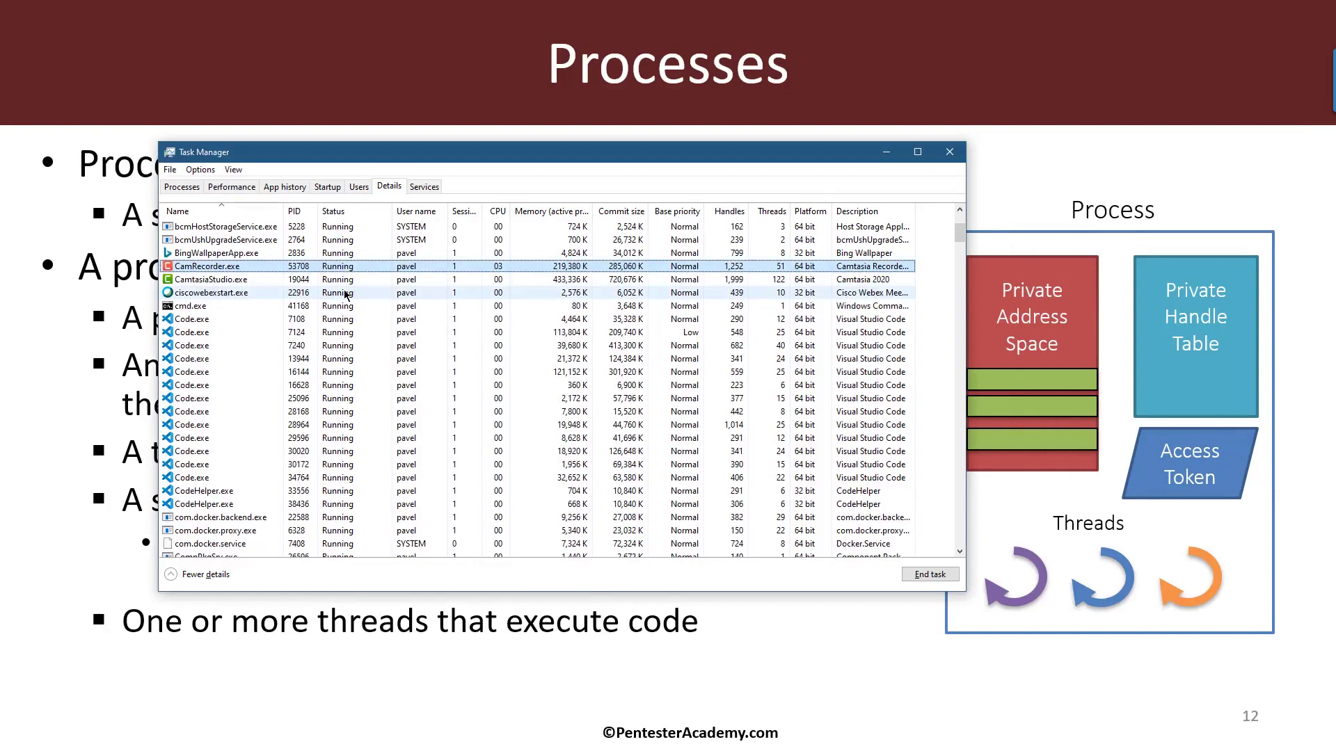
pyautogui.click(354, 332)
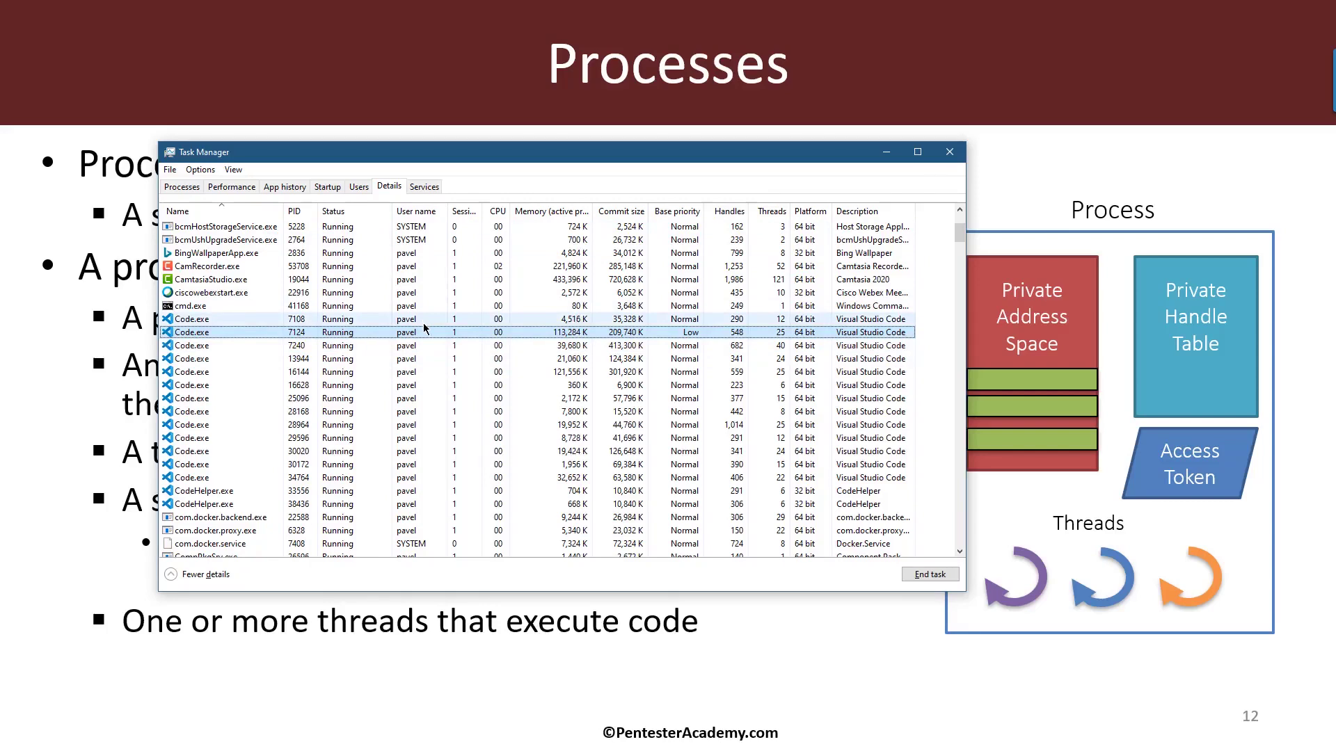
pyautogui.scroll(1, 421, 326)
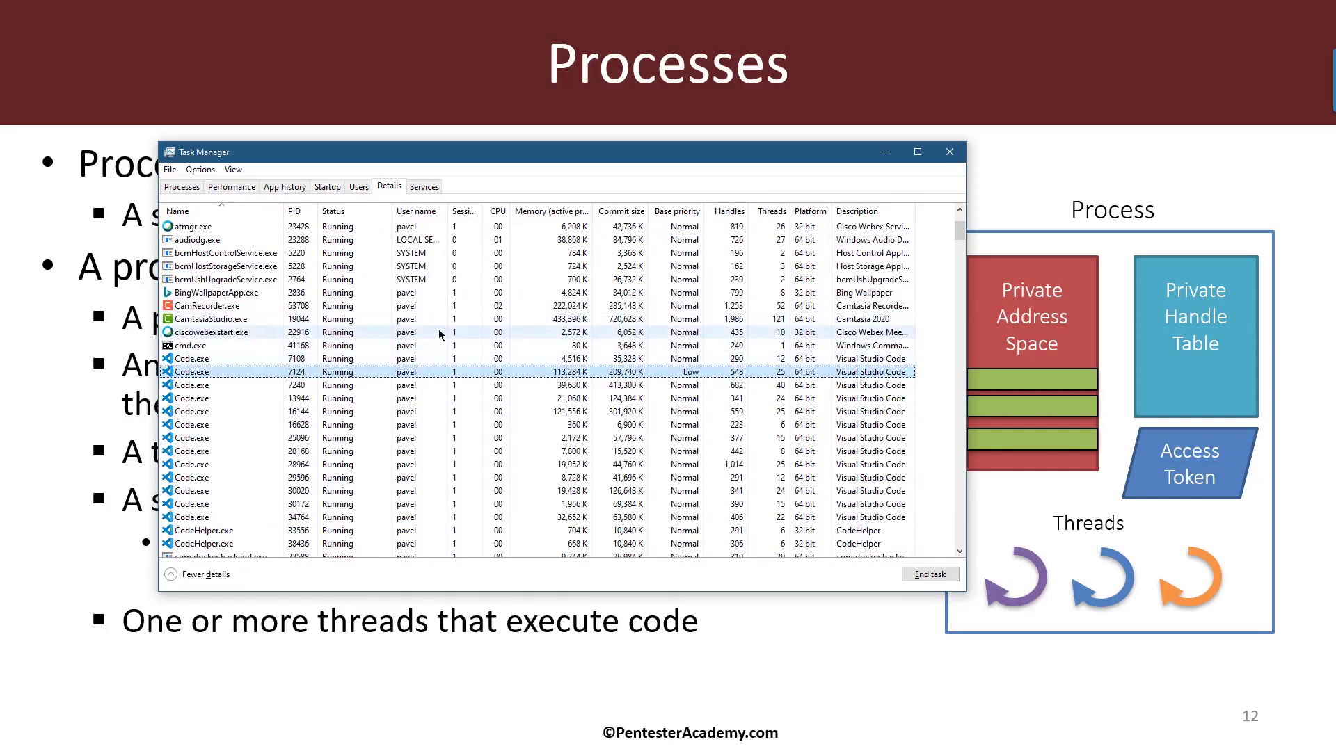
pyautogui.scroll(1, 423, 332)
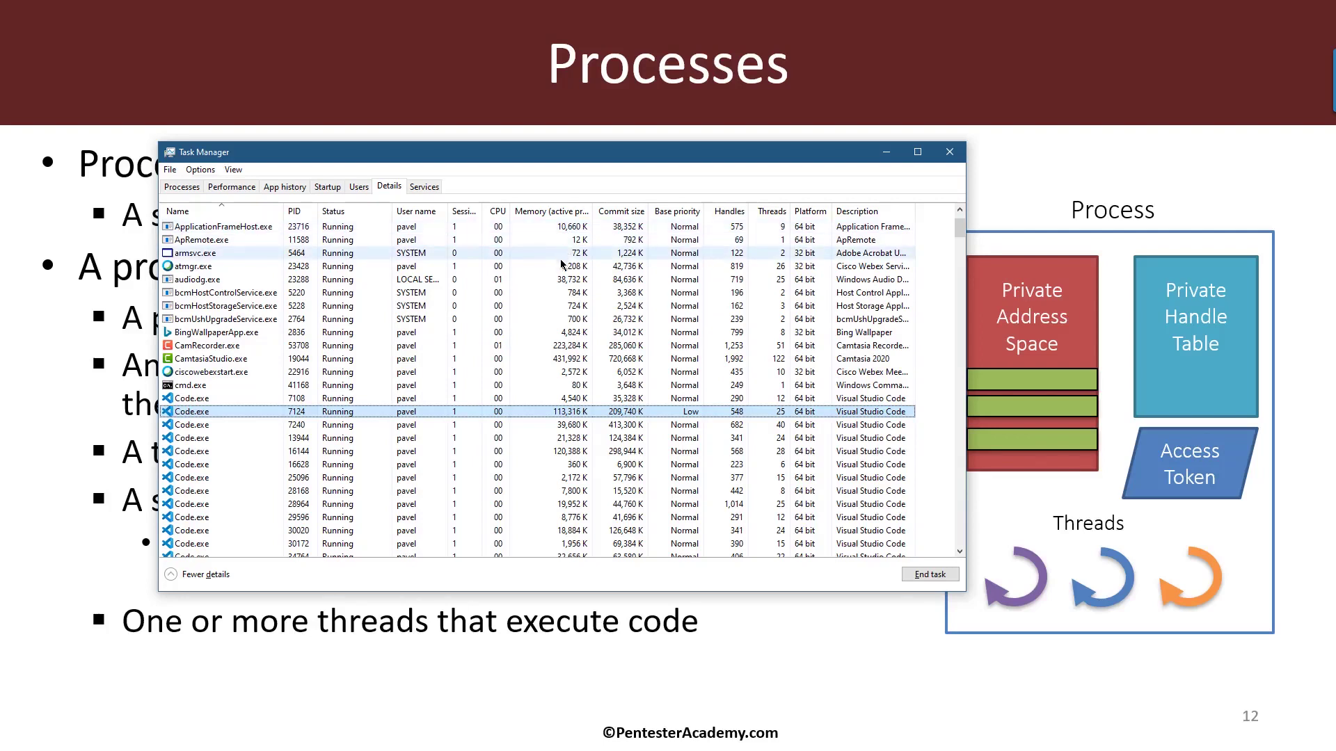
# Widen the Memory (active private working set) column to its full title, then sort descending.
pyautogui.moveTo(592, 212); pyautogui.dragTo(646, 213)
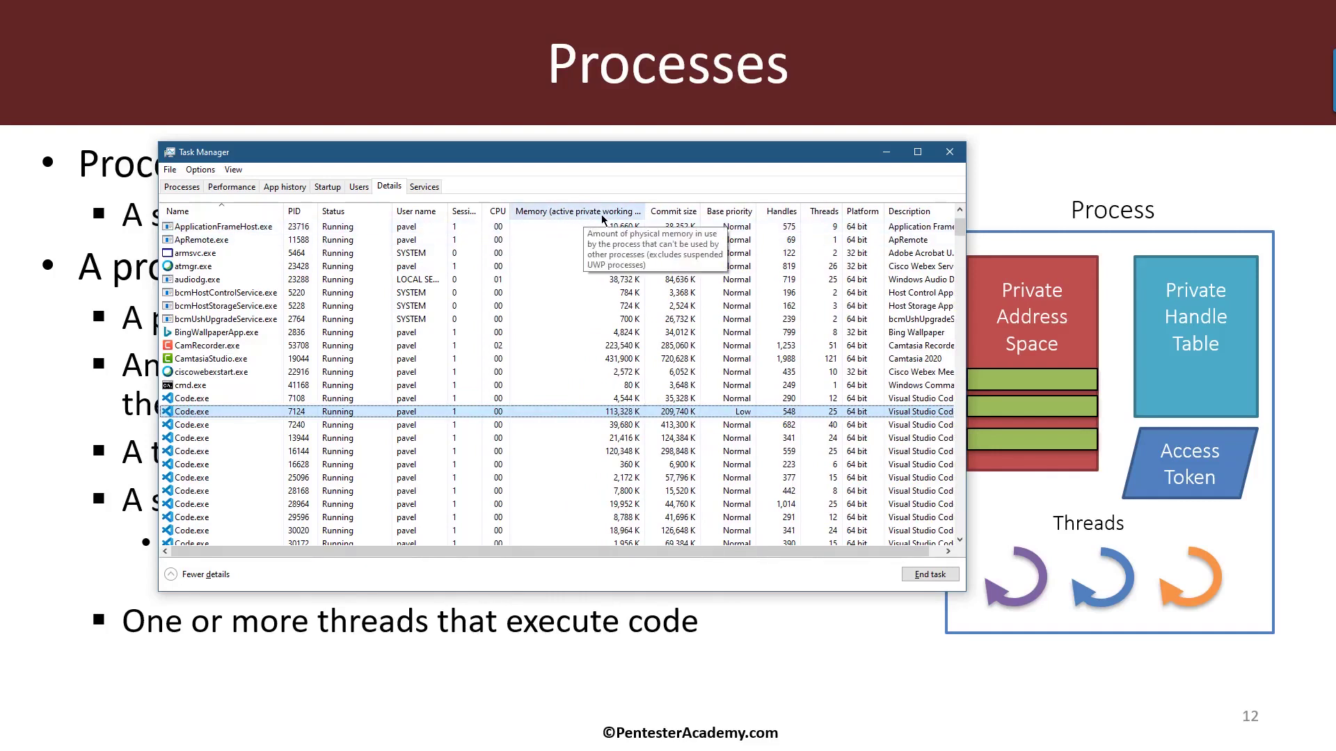
pyautogui.moveTo(646, 211); pyautogui.dragTo(663, 210)
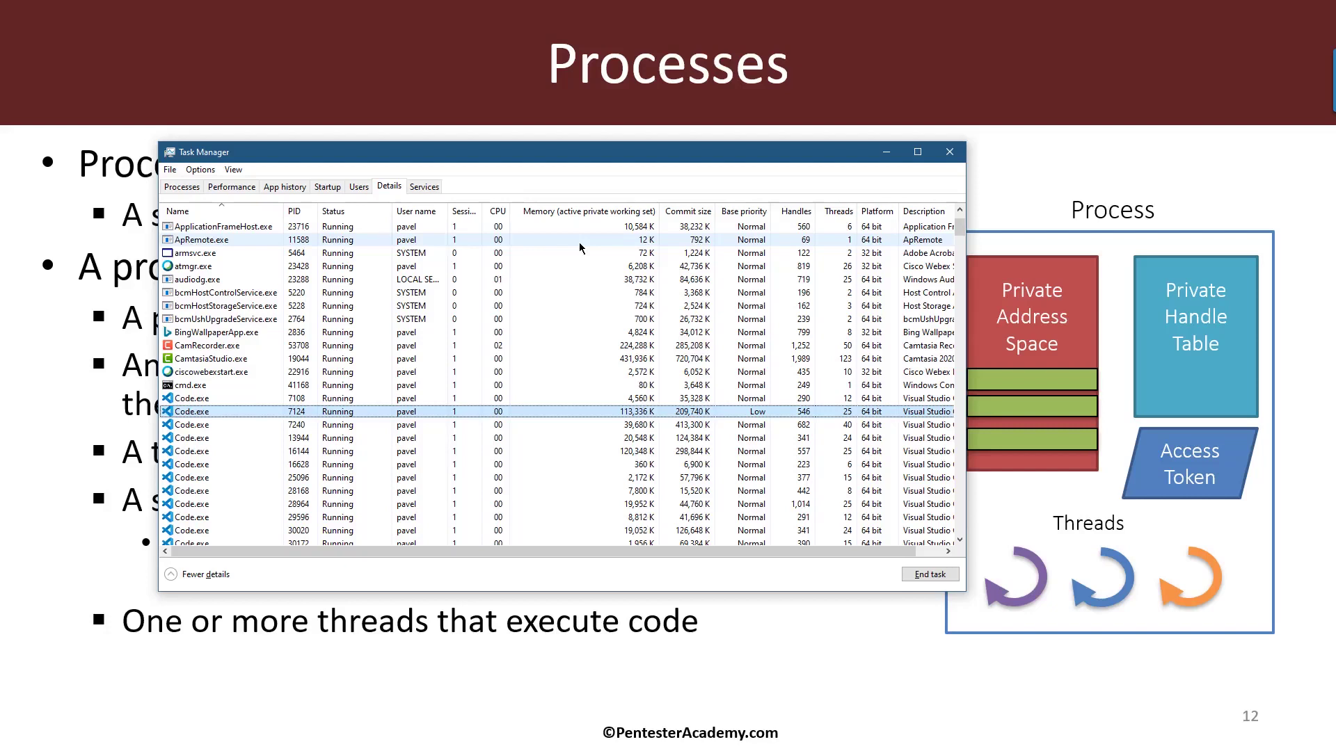
pyautogui.click(575, 212)
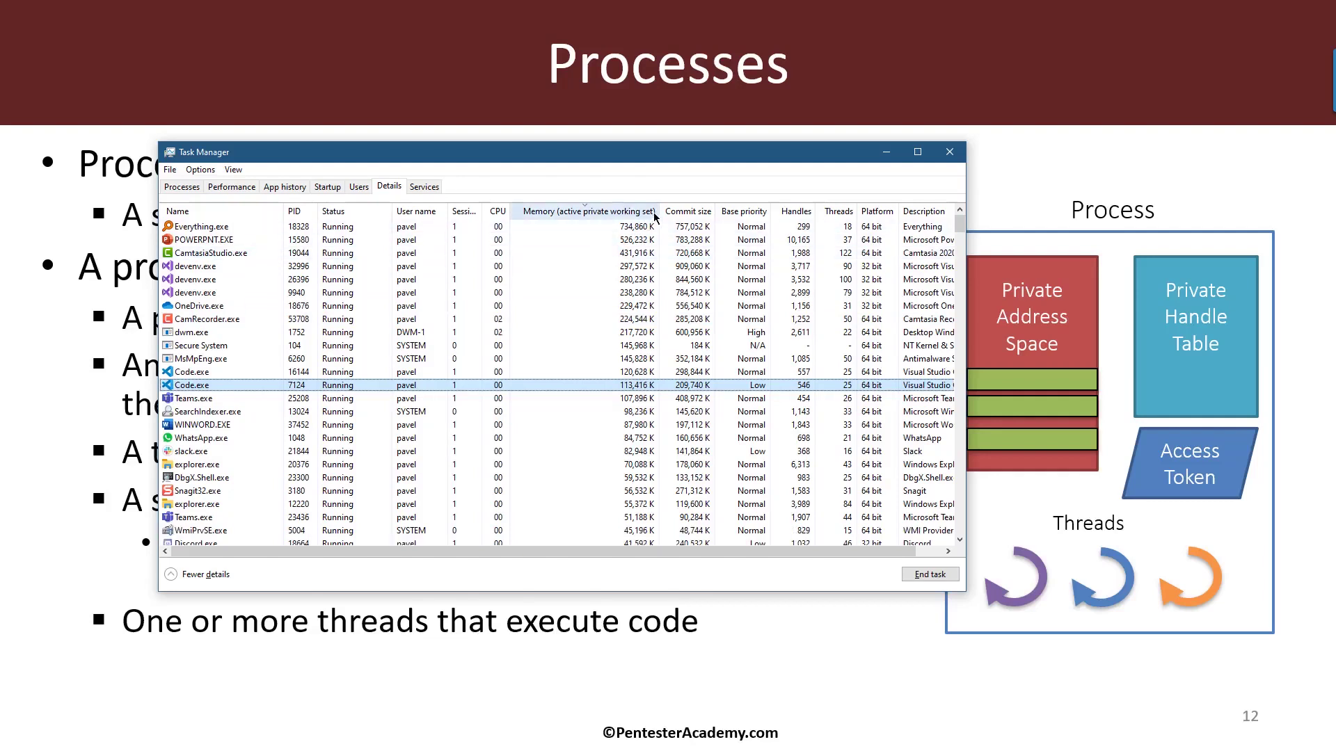
# Narrow the Memory column and check Select columns, closing it with Commit size still shown.
pyautogui.moveTo(656, 212); pyautogui.dragTo(587, 211)
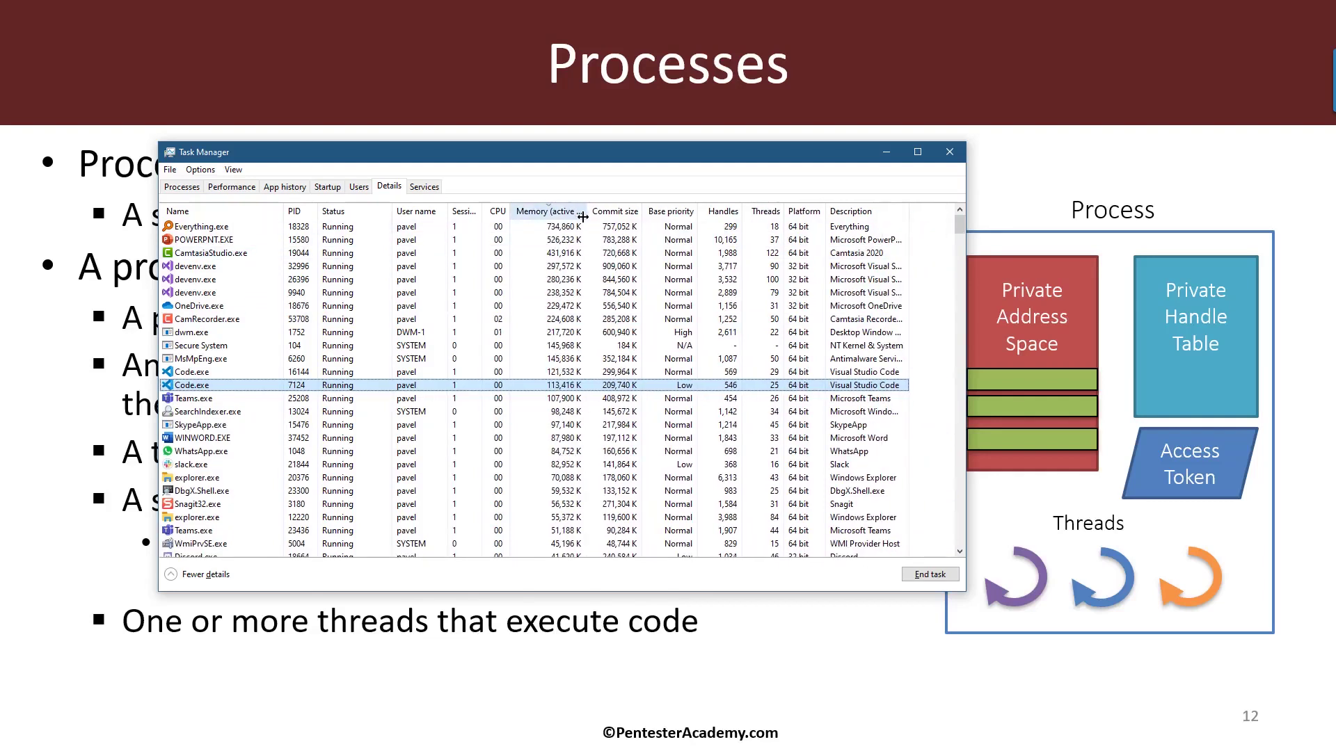
pyautogui.rightClick(618, 212)
pyautogui.click(651, 237)
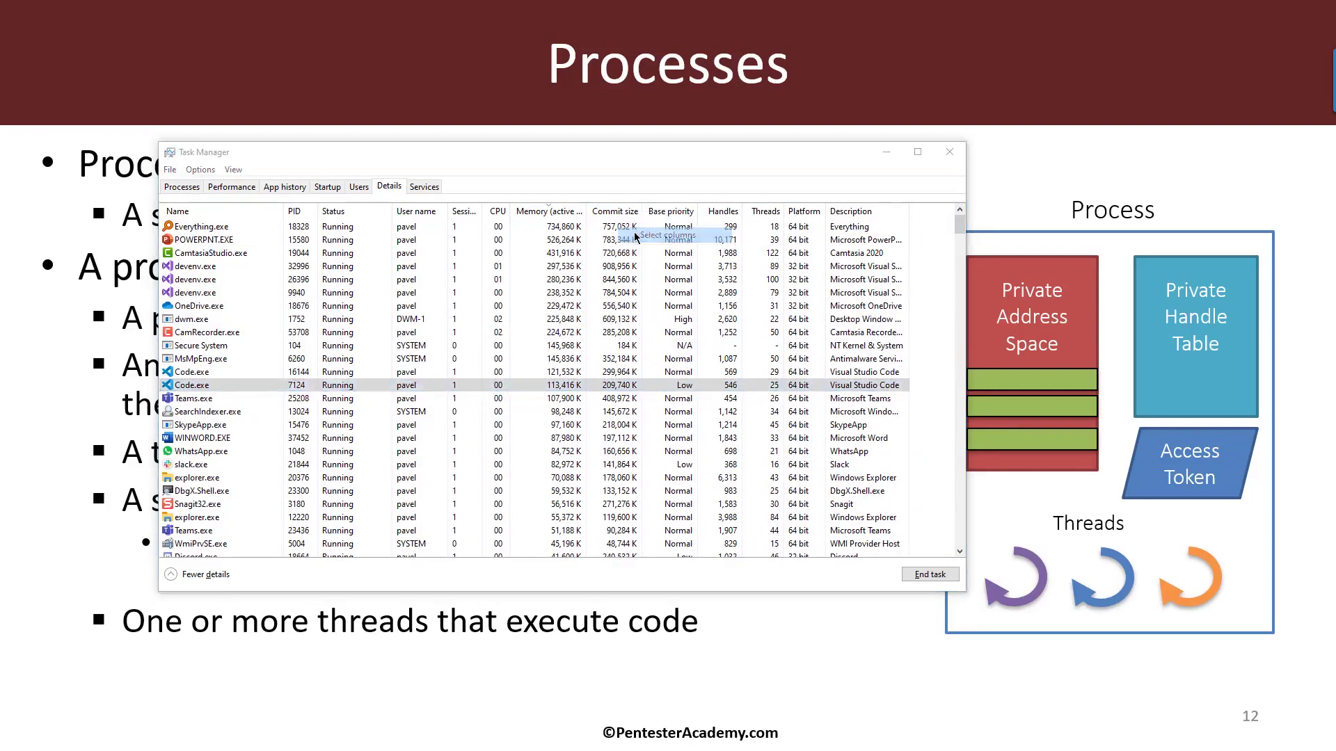
pyautogui.scroll(-3, 366, 356)
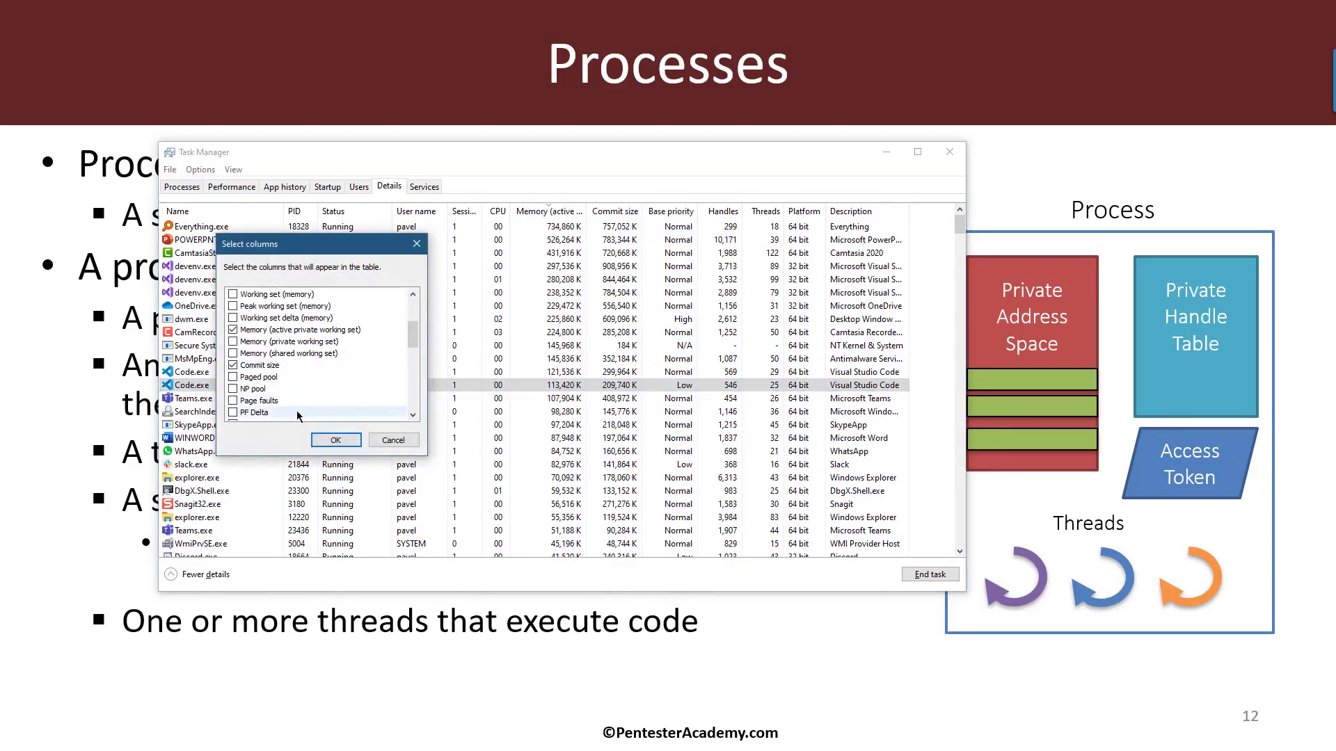
pyautogui.click(335, 439)
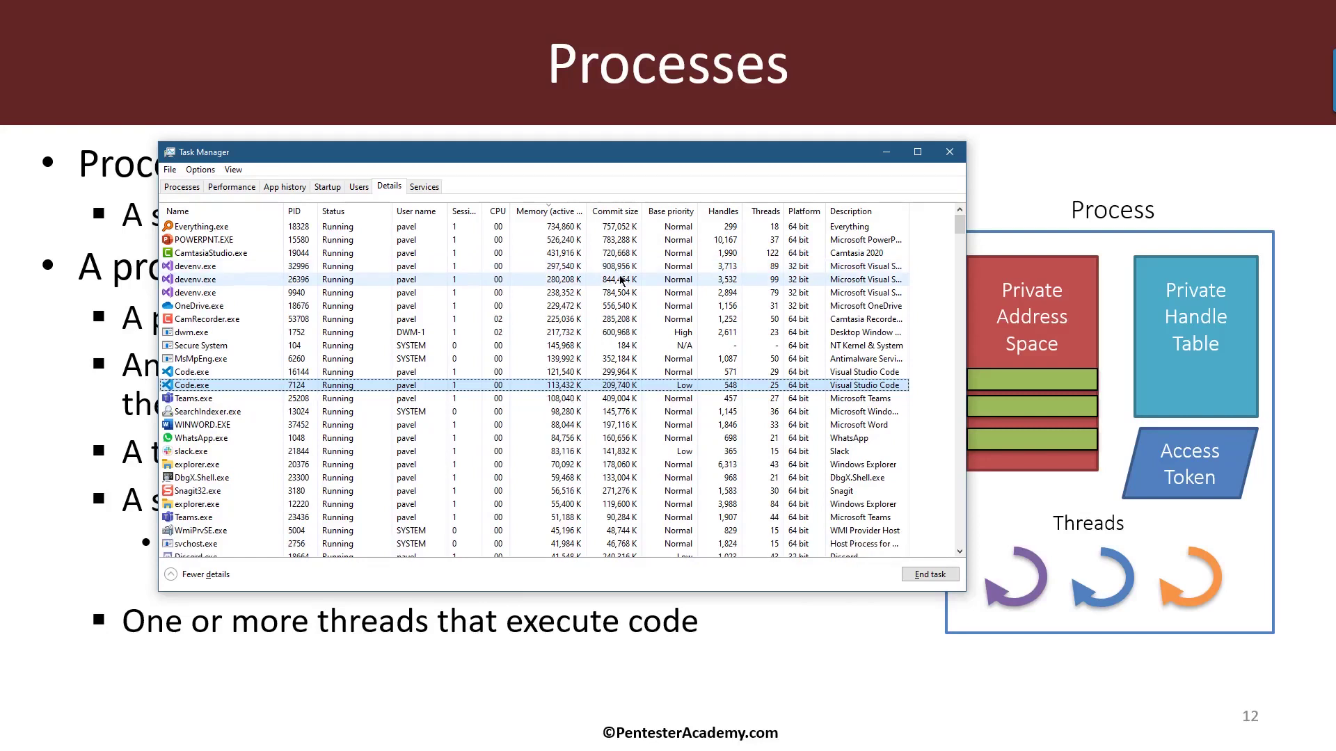
pyautogui.click(626, 280)
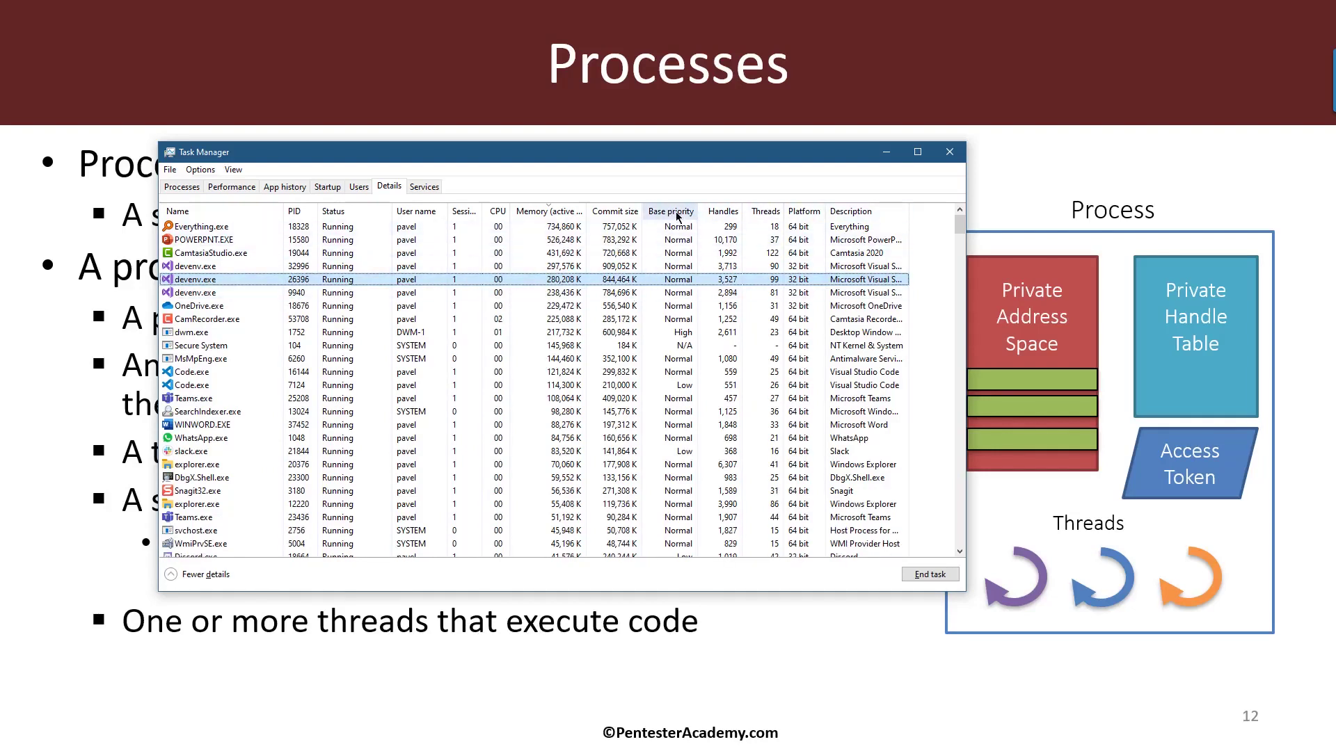
# Sort by the Handles column, largest first, putting System (11,365 handles) on top.
pyautogui.moveTo(677, 216)
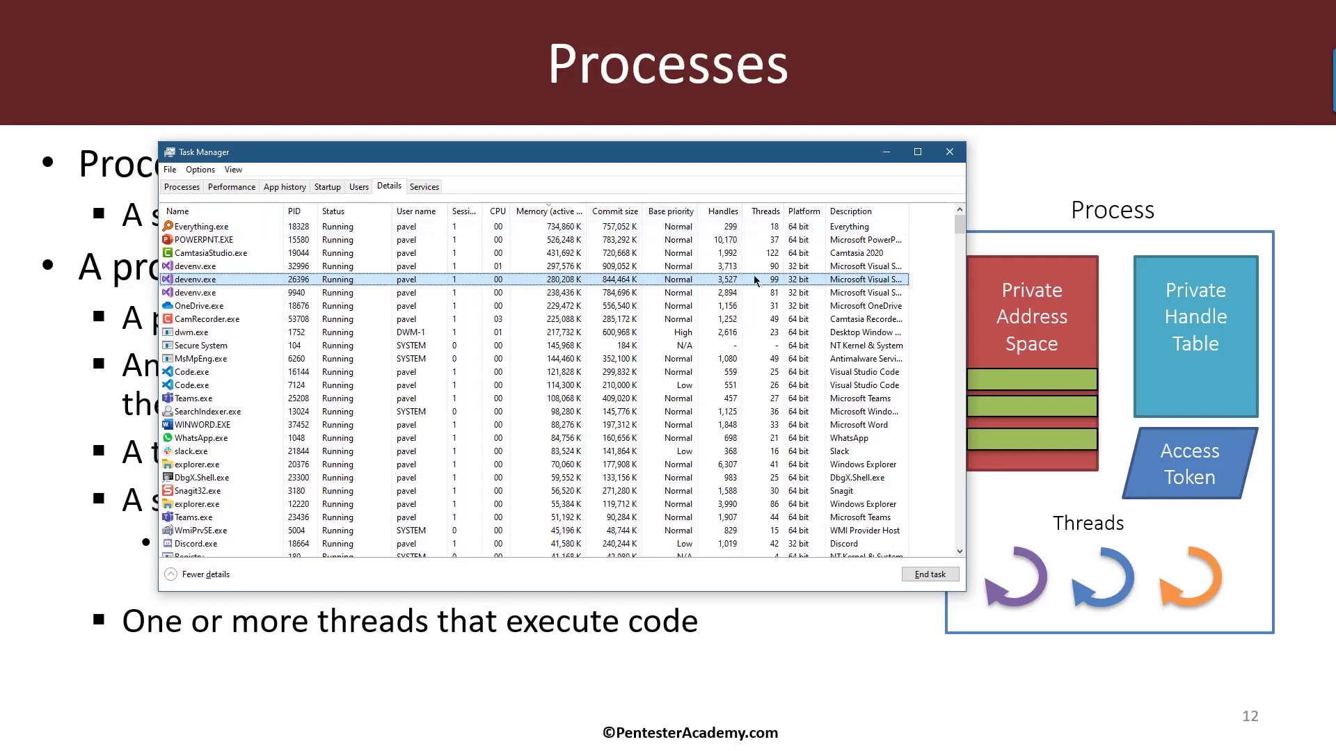
pyautogui.moveTo(729, 213)
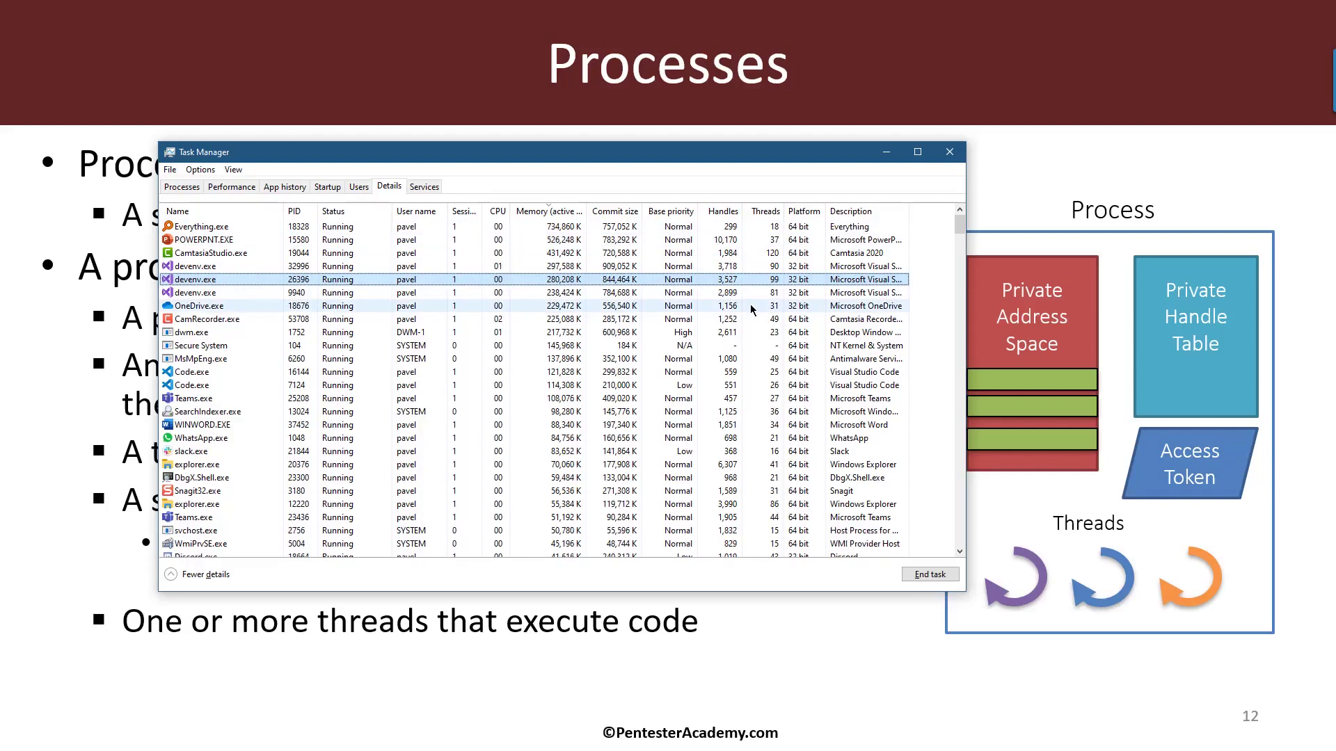
pyautogui.click(724, 213)
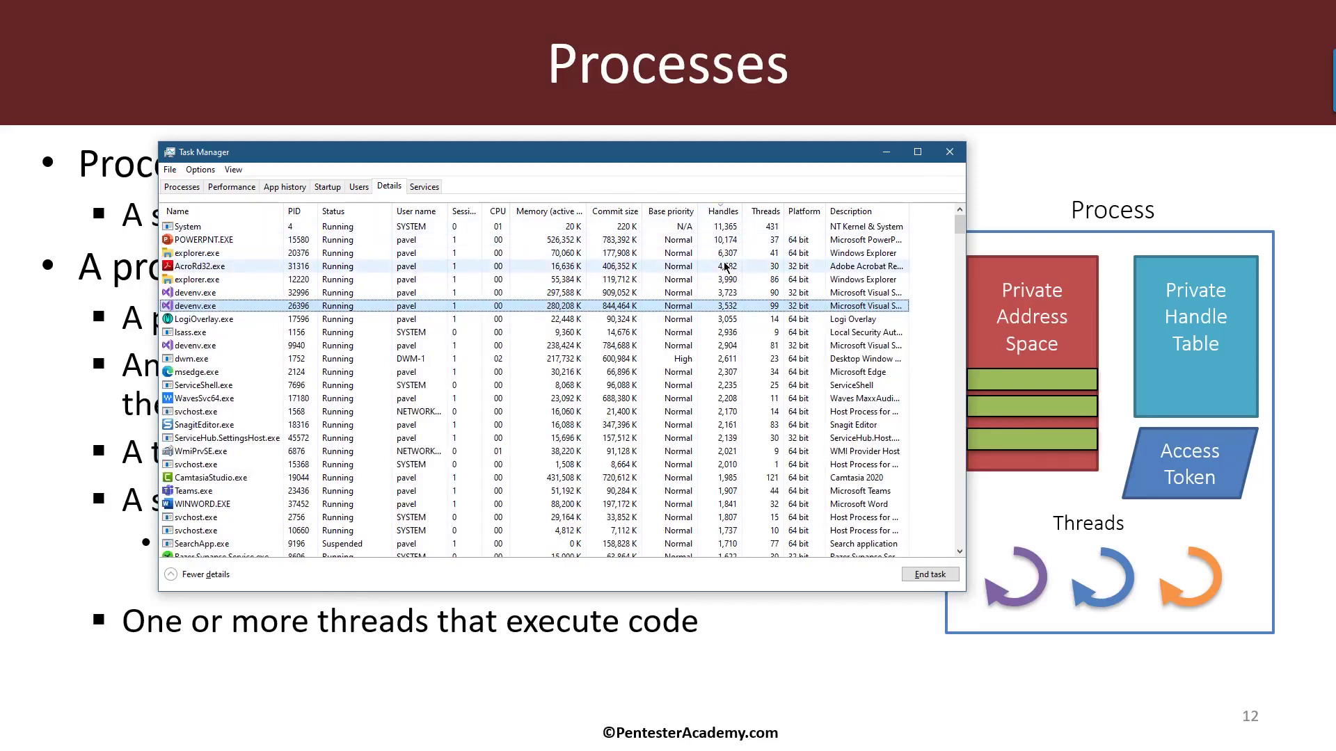